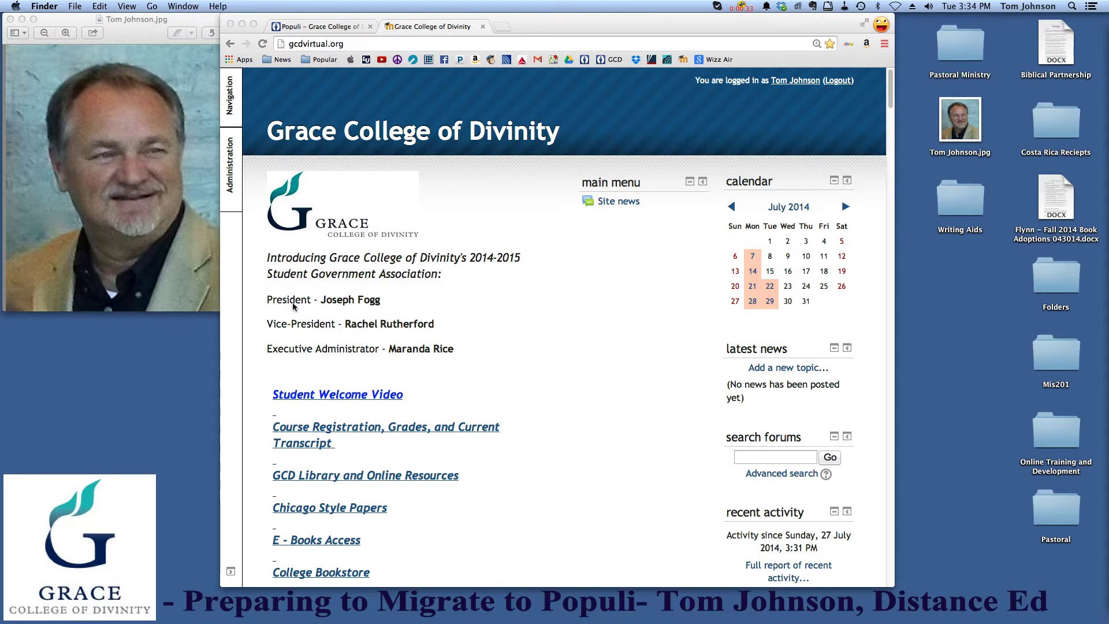
# - Open the Pastoral Ministry (CLG 401) course page and shift the Chrome window slightly left
pyautogui.scroll(-10, 298, 307)
pyautogui.scroll(-15, 368, 466)
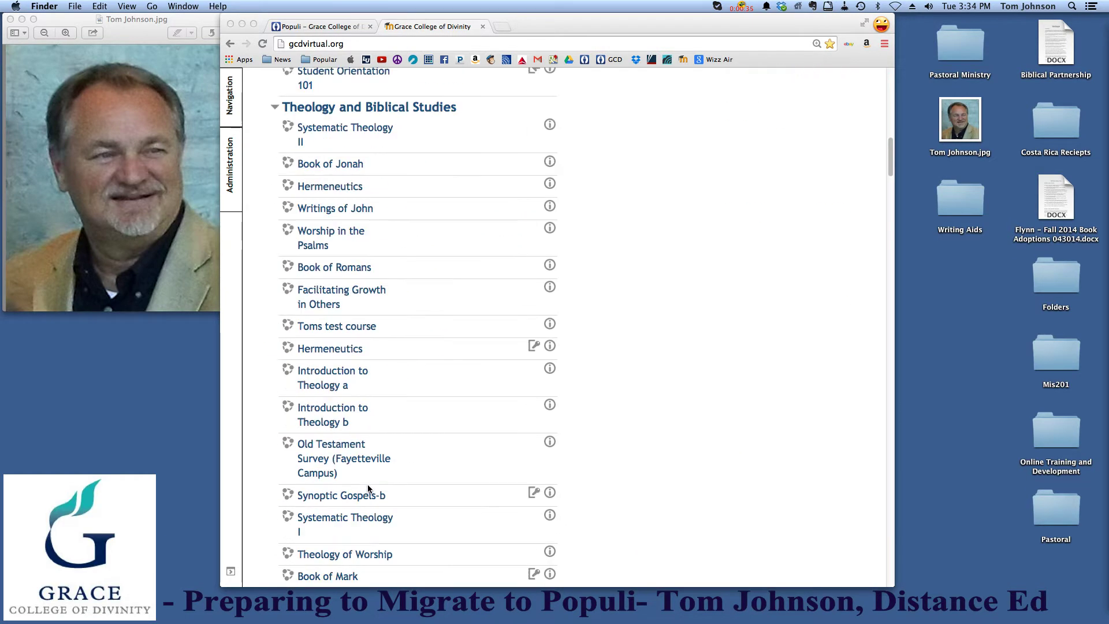
pyautogui.scroll(-13, 368, 480)
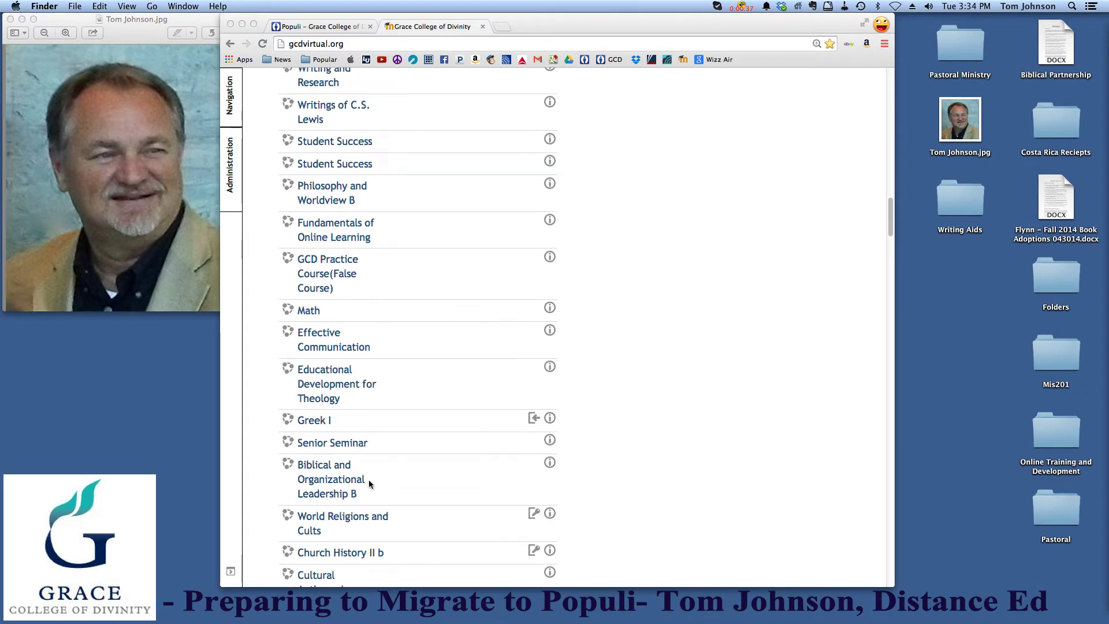
pyautogui.scroll(-6, 366, 484)
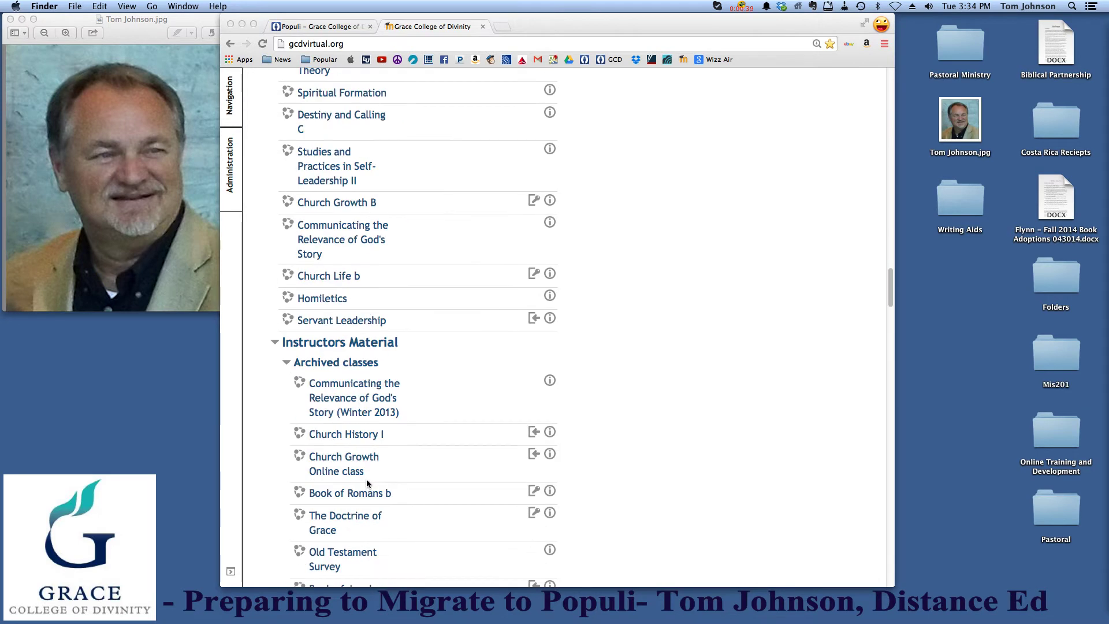
pyautogui.scroll(-6, 367, 484)
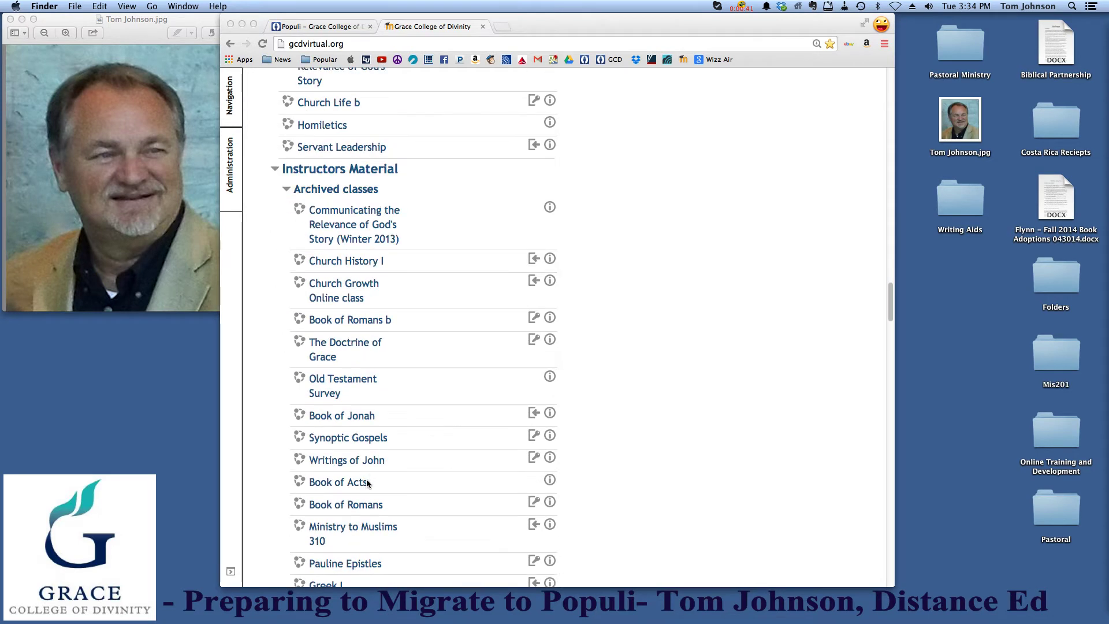
pyautogui.scroll(-2, 367, 484)
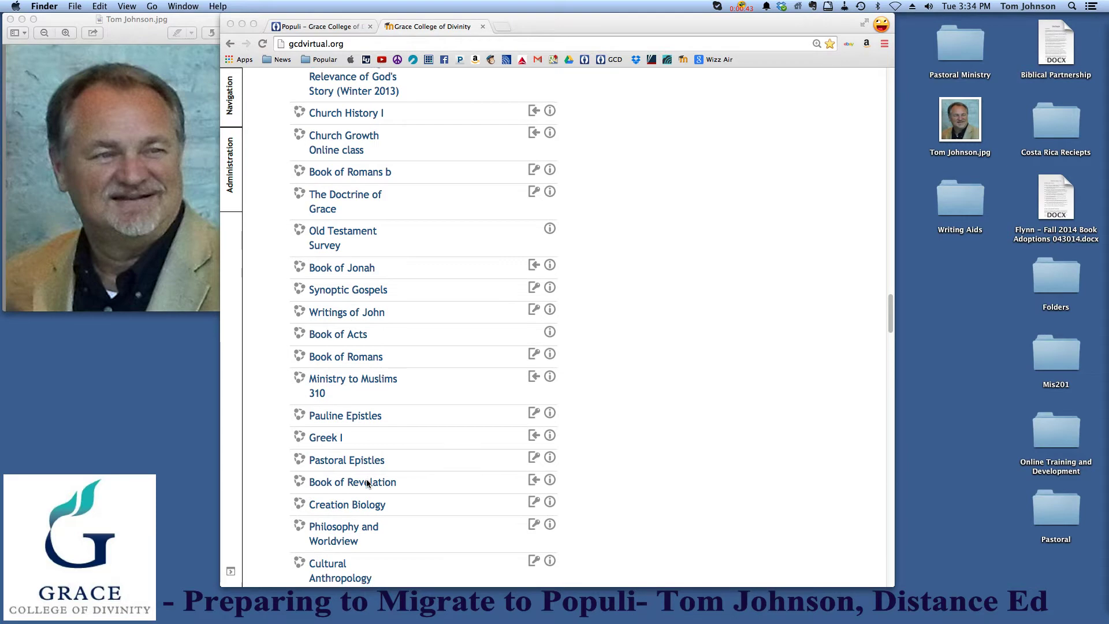
pyautogui.scroll(-5, 367, 484)
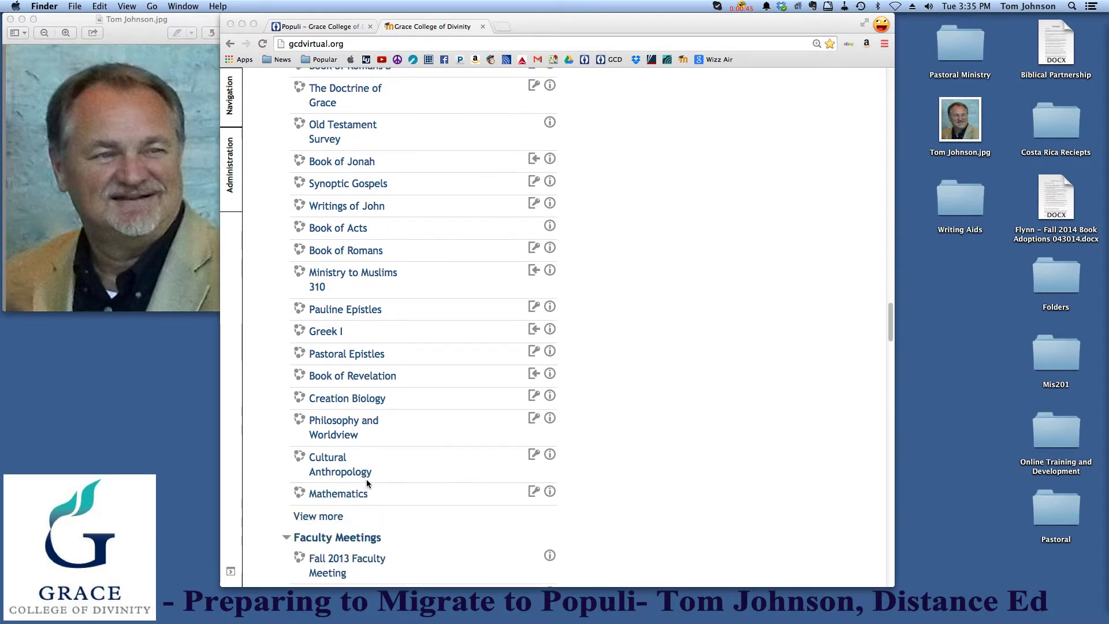
pyautogui.scroll(-1, 368, 484)
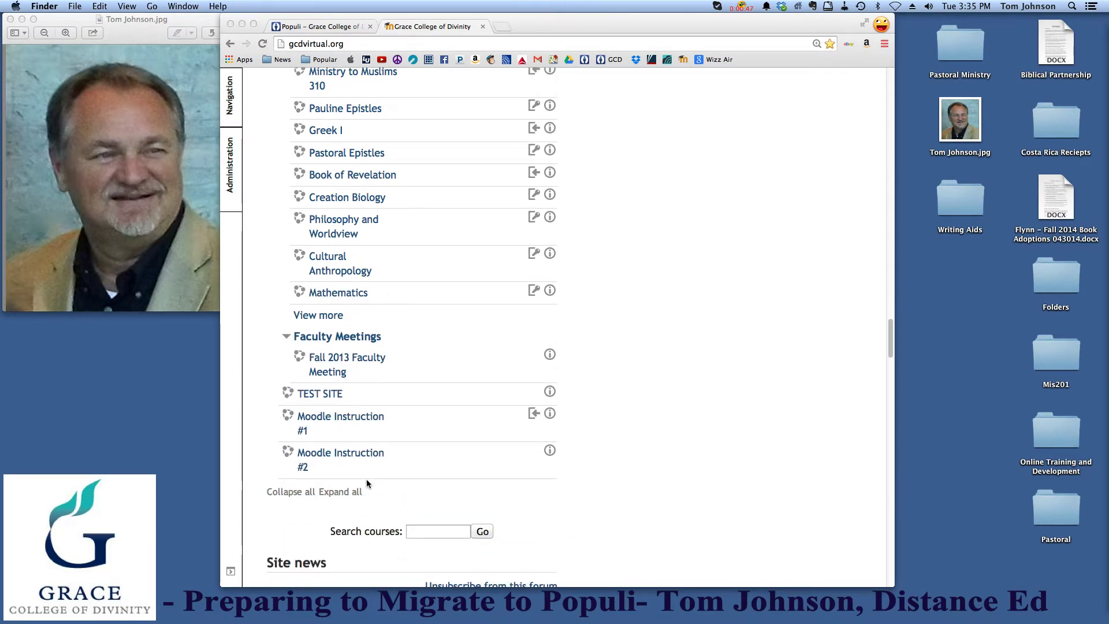
pyautogui.scroll(6, 386, 399)
pyautogui.scroll(10, 386, 396)
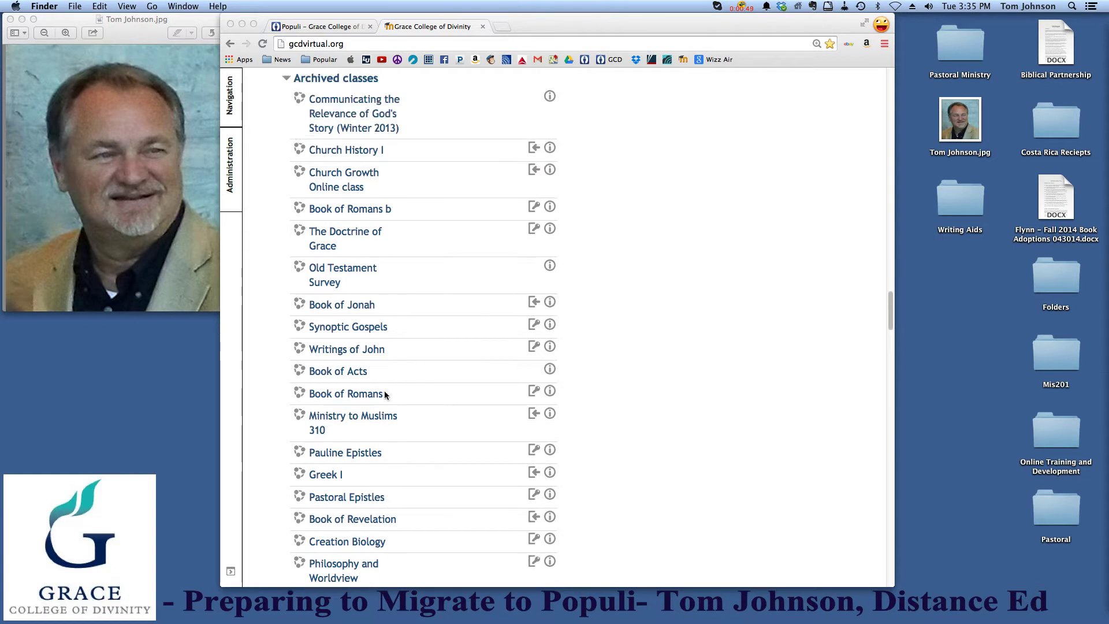
pyautogui.scroll(6, 389, 386)
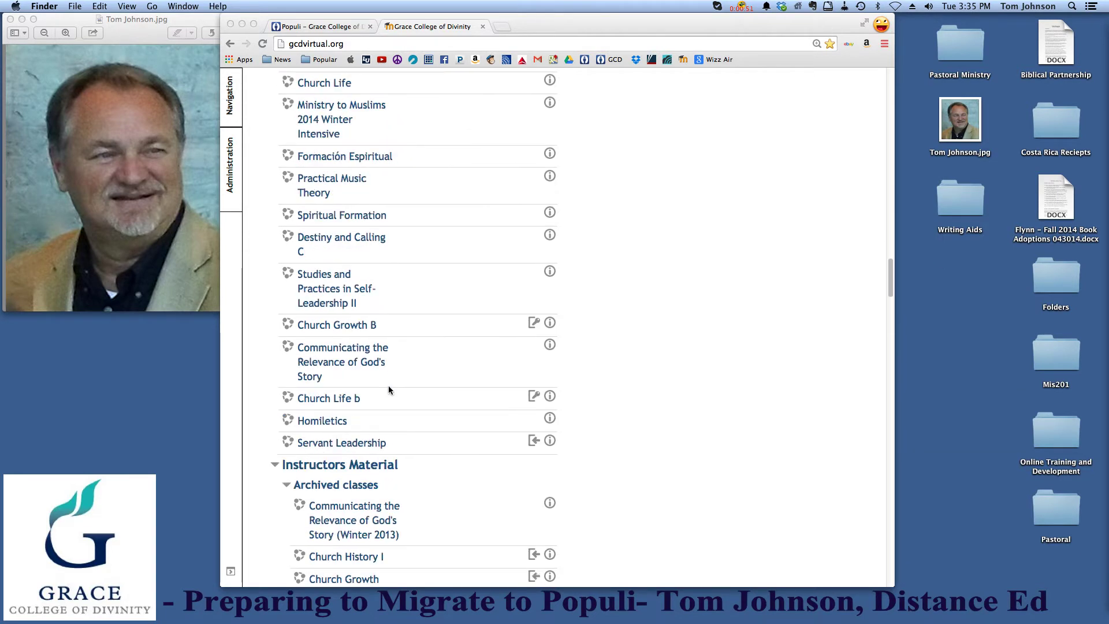
pyautogui.click(325, 112)
pyautogui.click(328, 118)
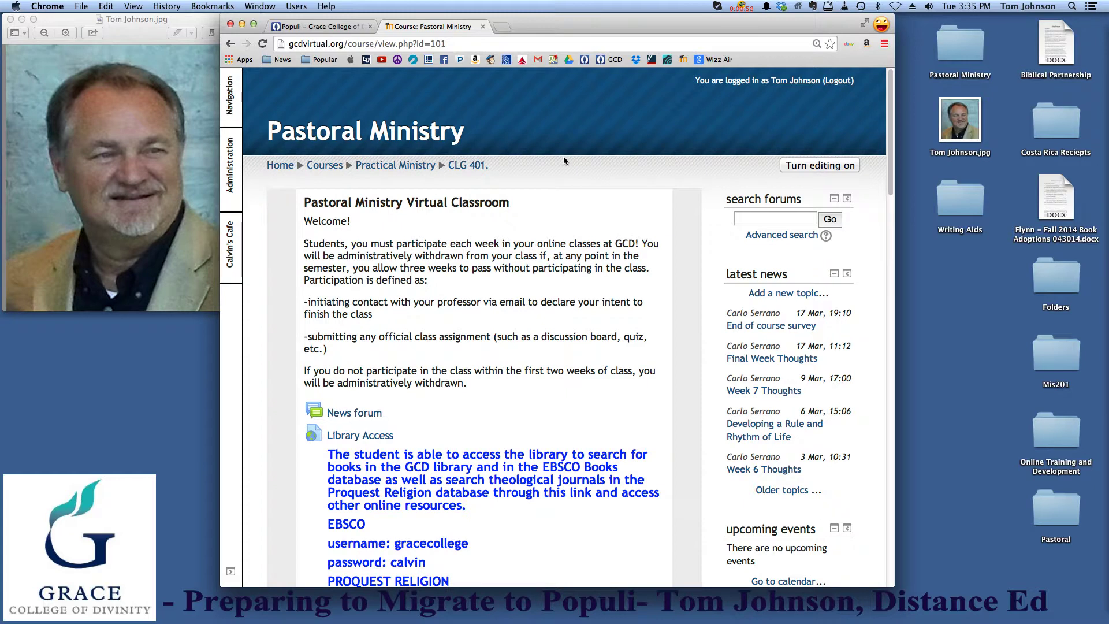
pyautogui.moveTo(565, 19)
pyautogui.mouseDown()
pyautogui.moveTo(514, 19)
pyautogui.moveTo(556, 19)
pyautogui.mouseUp()
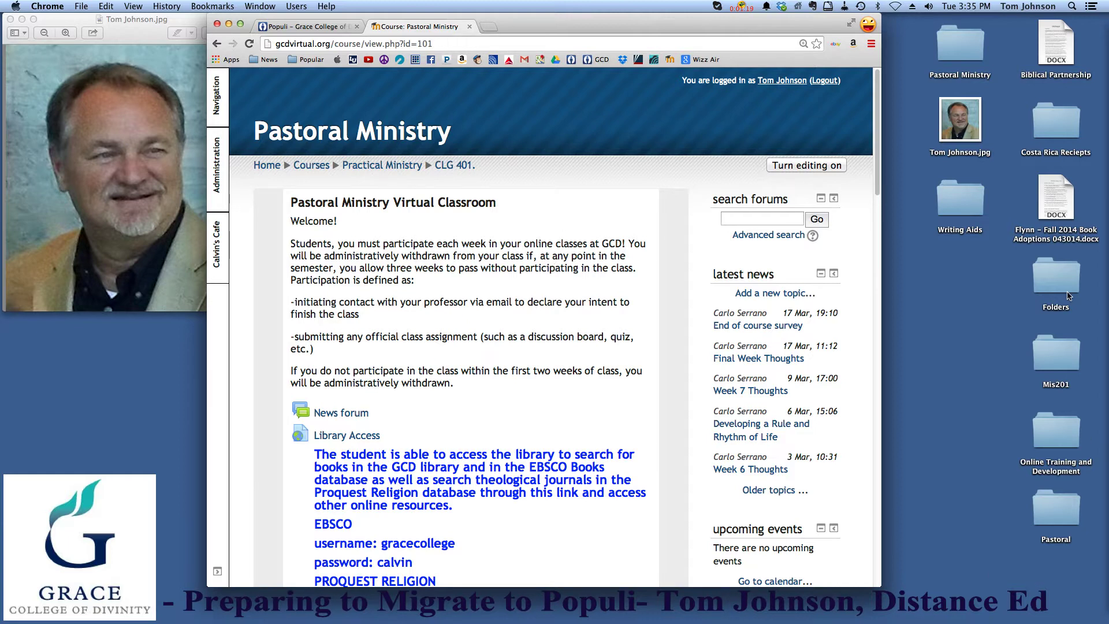
# - Open the desktop Pastoral folder in Finder and place its window at the upper right
pyautogui.doubleClick(1066, 511)
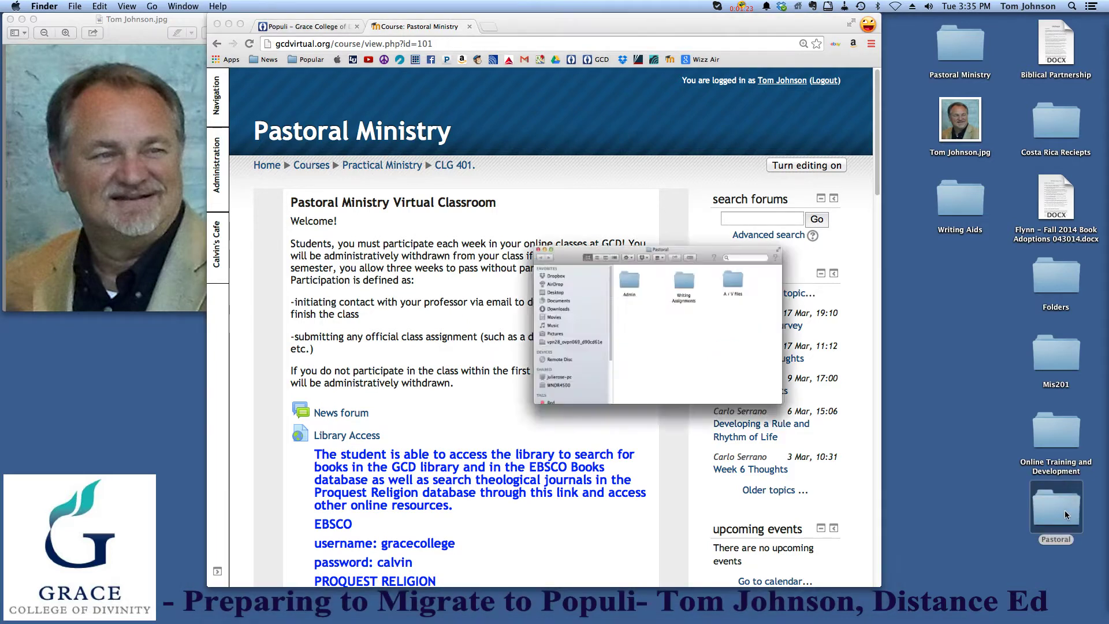
pyautogui.moveTo(297, 20); pyautogui.dragTo(885, 4)
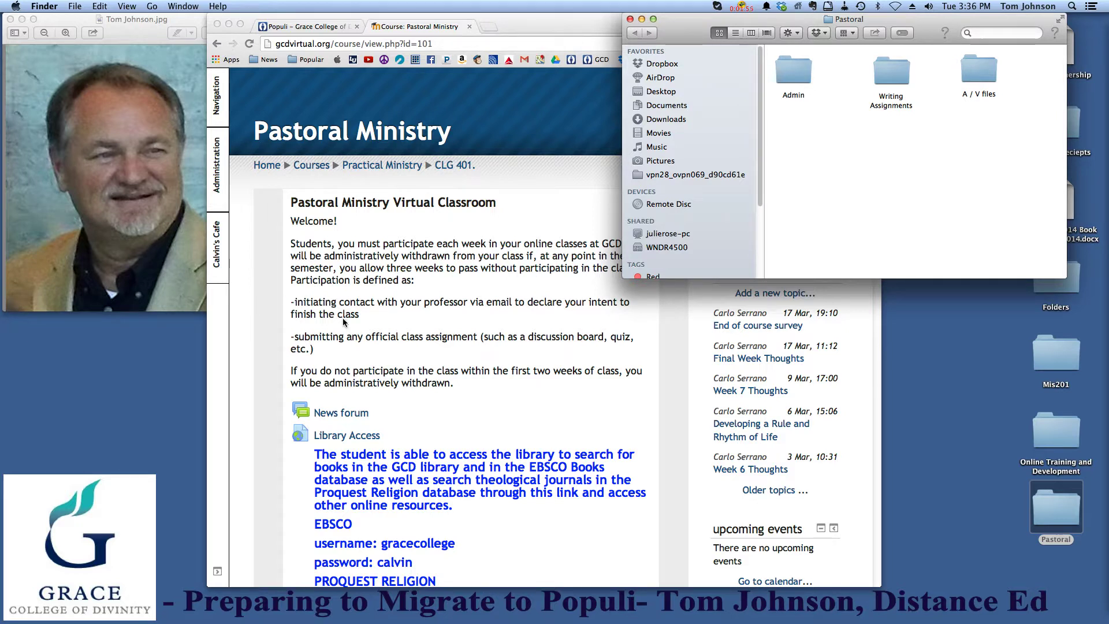
# - Open the course's Essential Materials folder of six documents, with the Pastoral window beside it
pyautogui.click(399, 292)
pyautogui.scroll(-2, 453, 397)
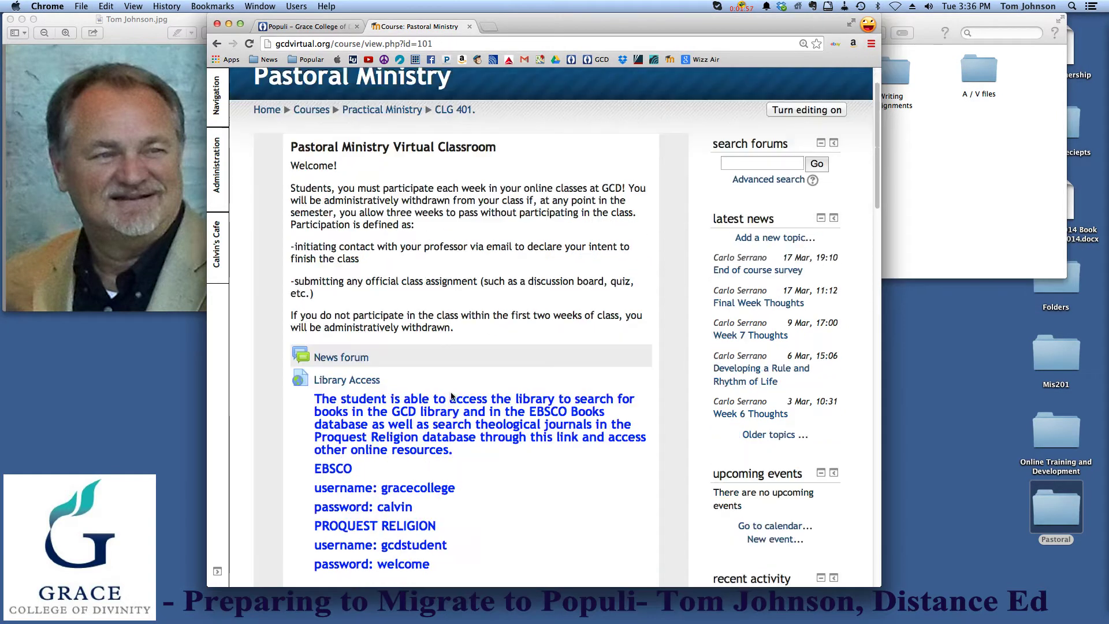
pyautogui.scroll(-10, 451, 396)
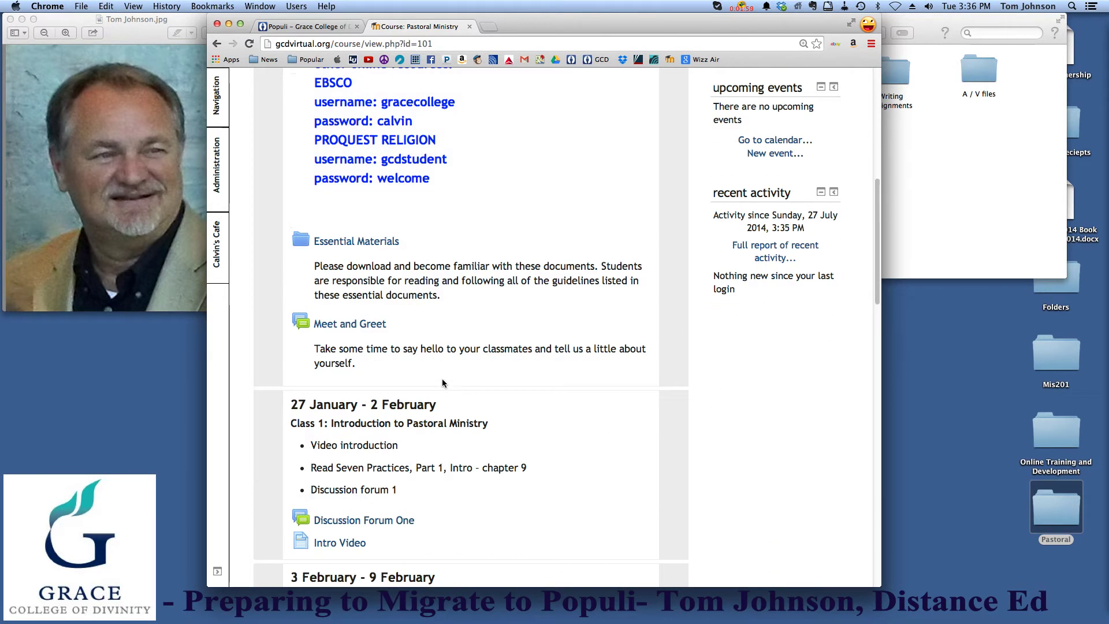
pyautogui.click(389, 246)
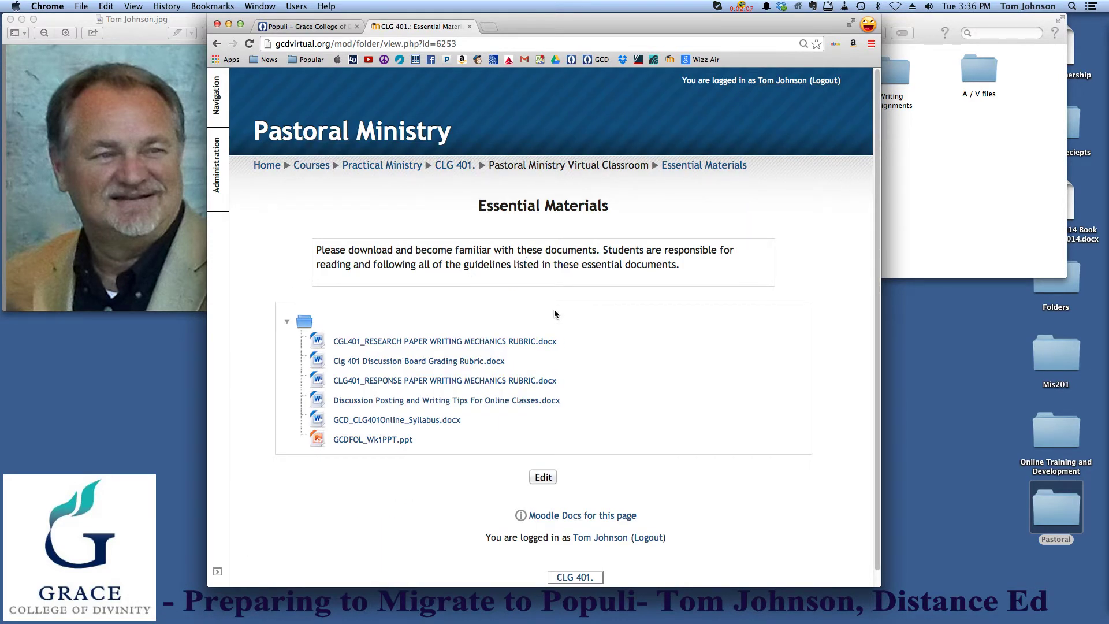
pyautogui.scroll(-1, 555, 314)
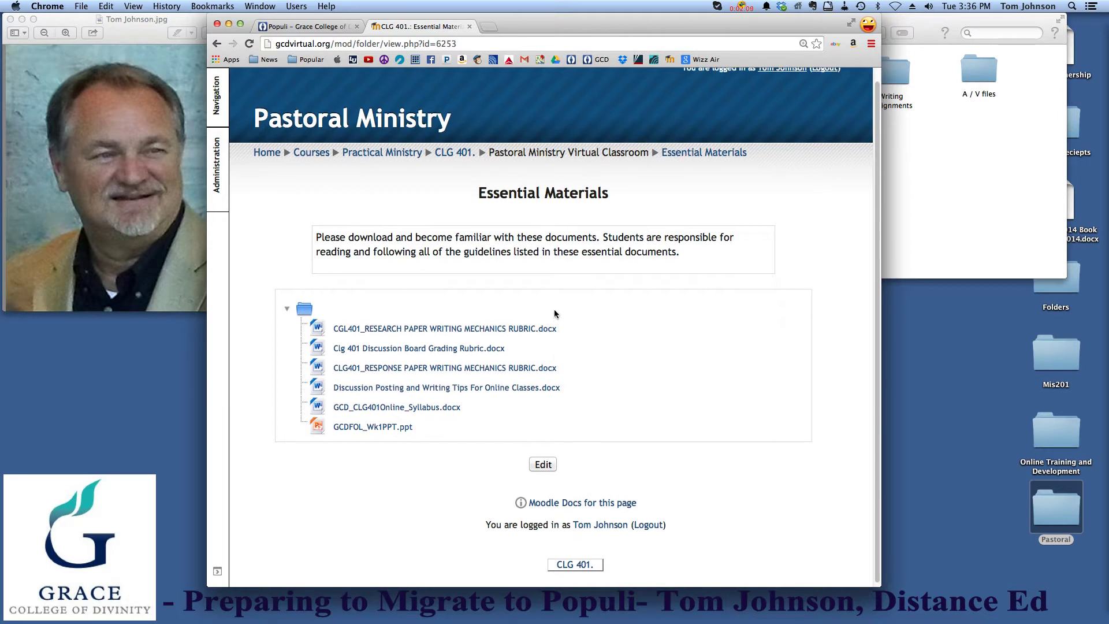
pyautogui.click(914, 162)
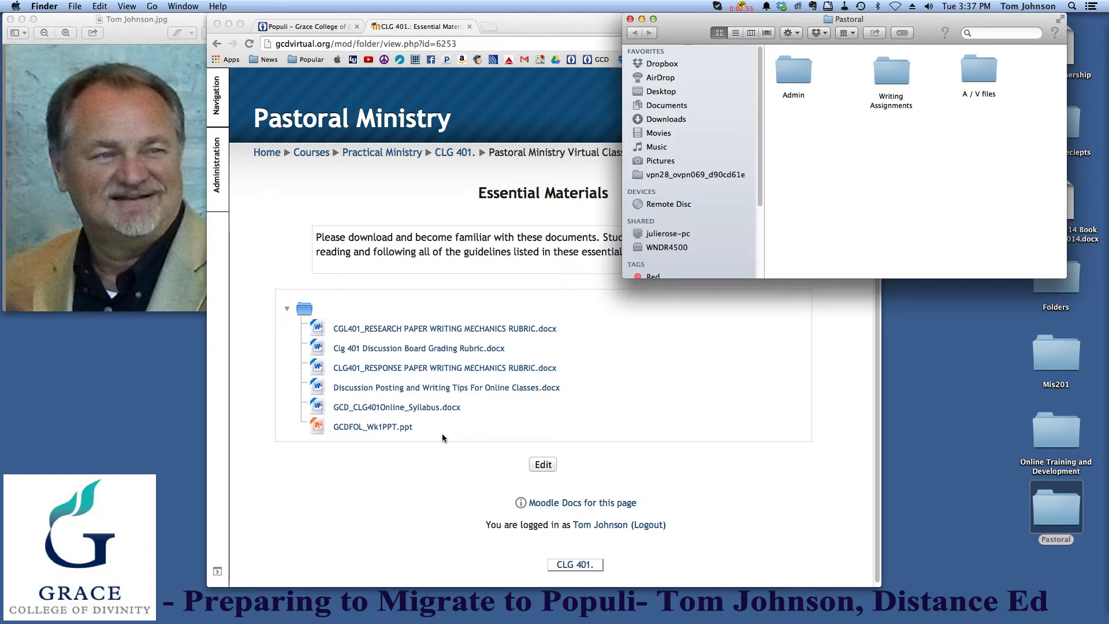
# - Open the Admin folder listing the rubrics, discussion tips and syllabus .docx and .pdf
pyautogui.click(790, 78)
pyautogui.doubleClick(790, 78)
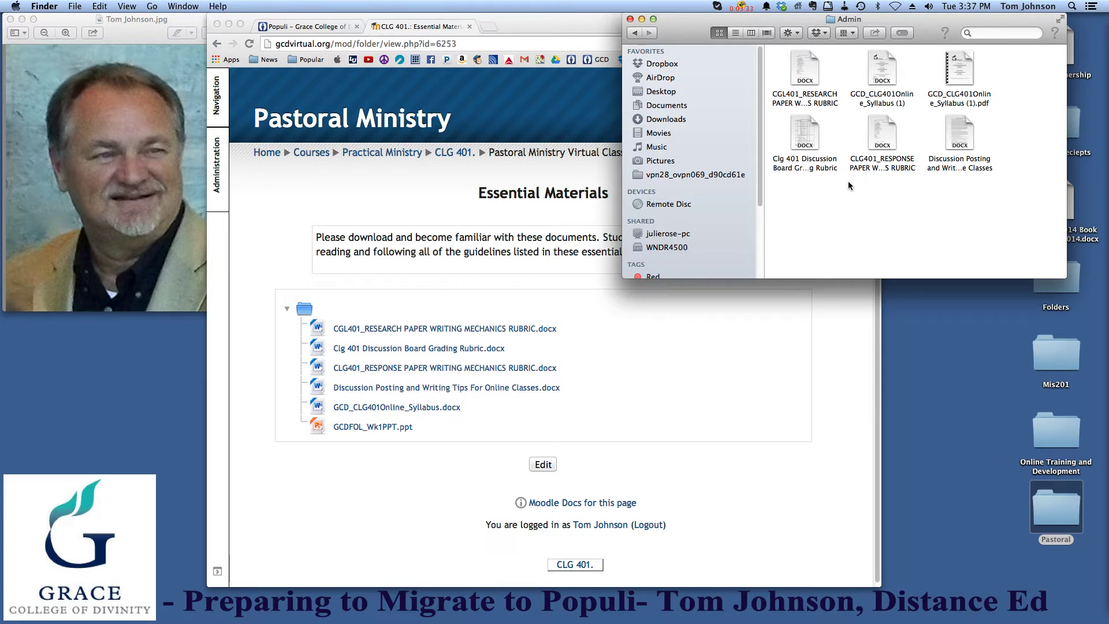
# - Go from Pastoral into Writing Assignments, check its Forums subfolder of Forum 1–5, and return
pyautogui.click(636, 36)
pyautogui.doubleClick(893, 70)
pyautogui.doubleClick(799, 71)
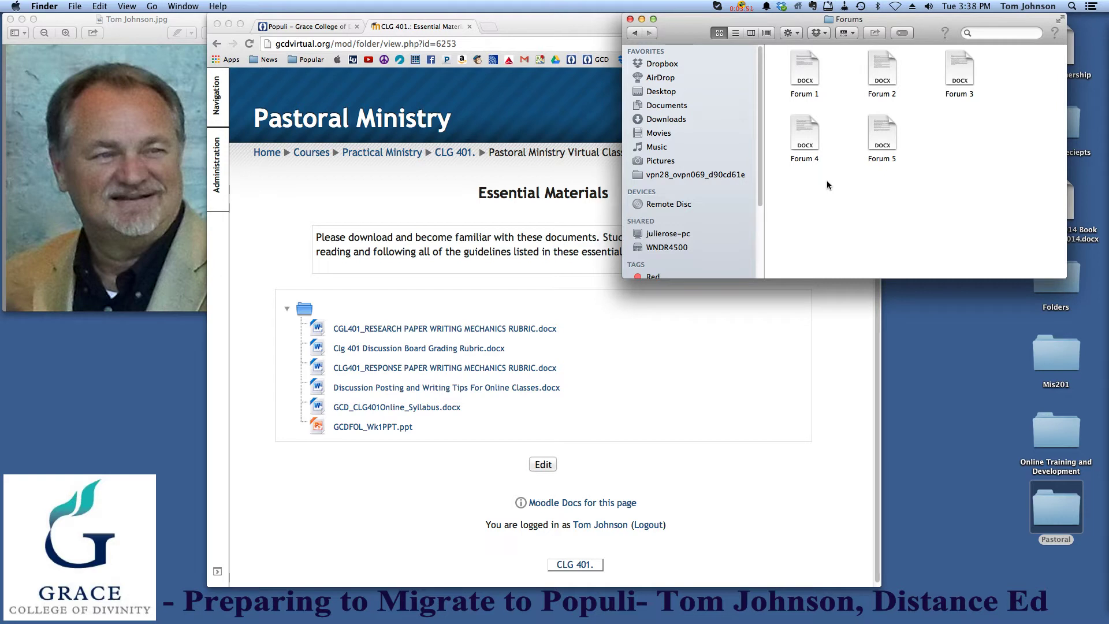
pyautogui.click(636, 34)
pyautogui.doubleClick(882, 70)
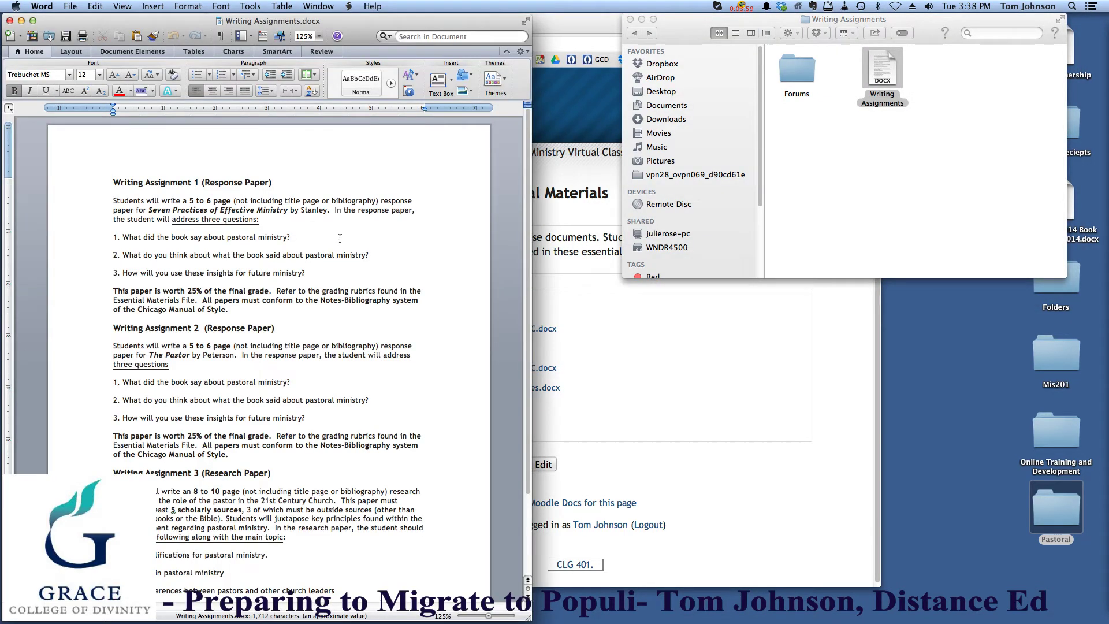
pyautogui.scroll(-5, 340, 239)
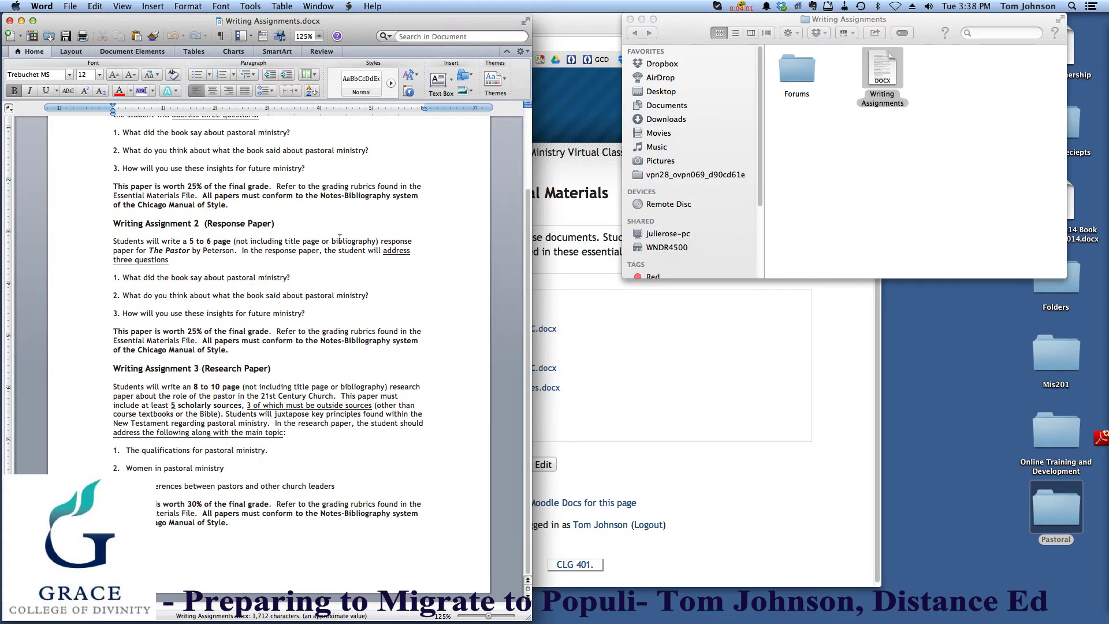
pyautogui.click(10, 21)
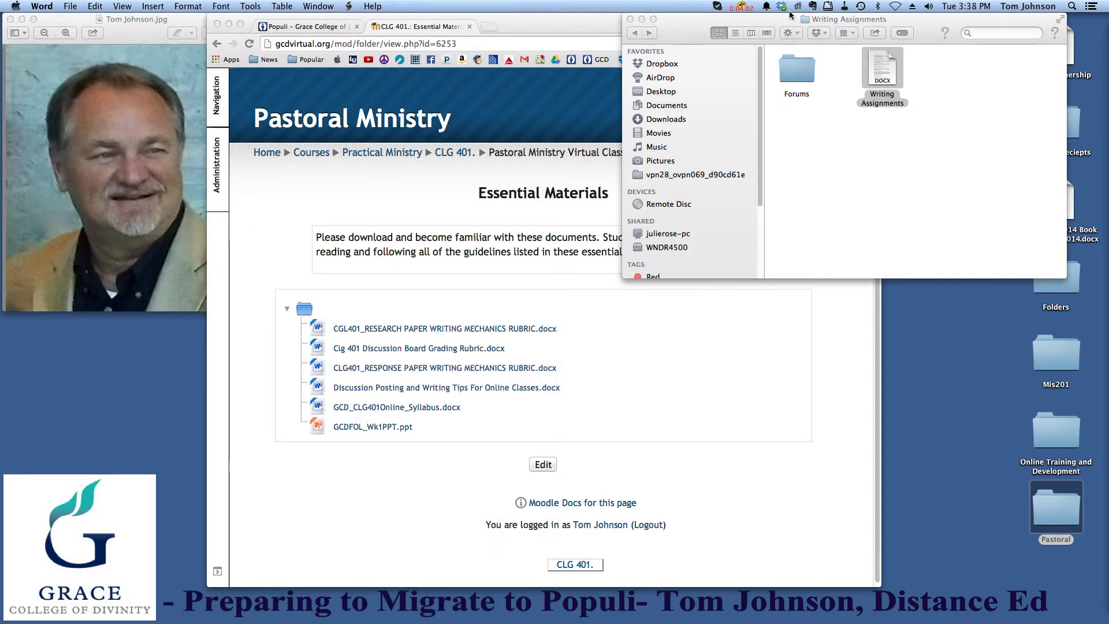
# - Open the A / V files folder in Pastoral and its Audio visual files.docx document
pyautogui.click(634, 33)
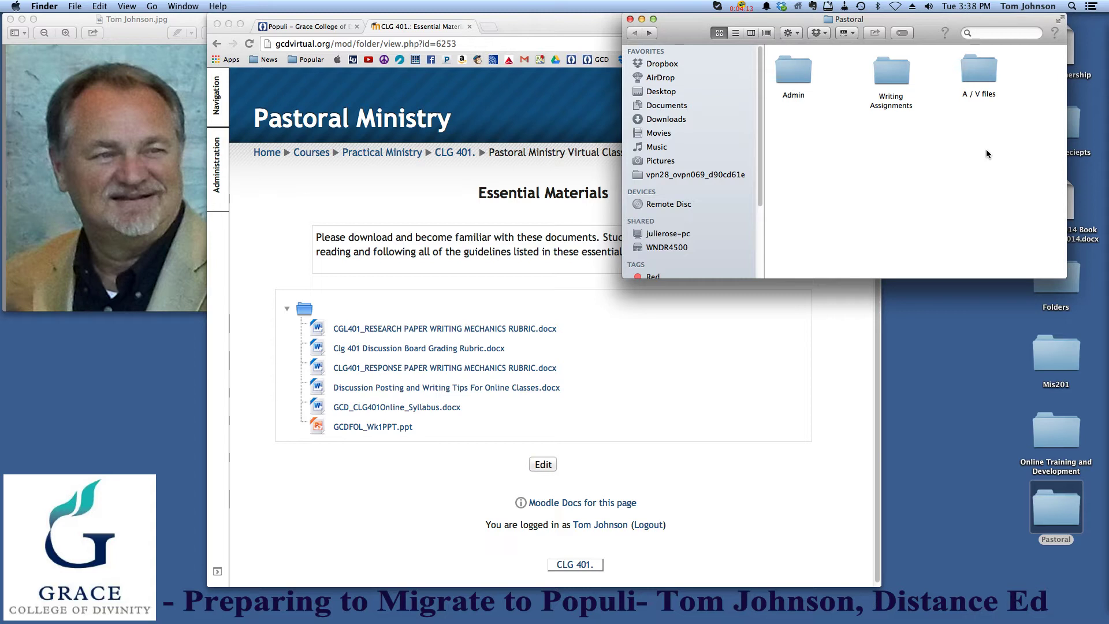
pyautogui.click(985, 78)
pyautogui.doubleClick(985, 79)
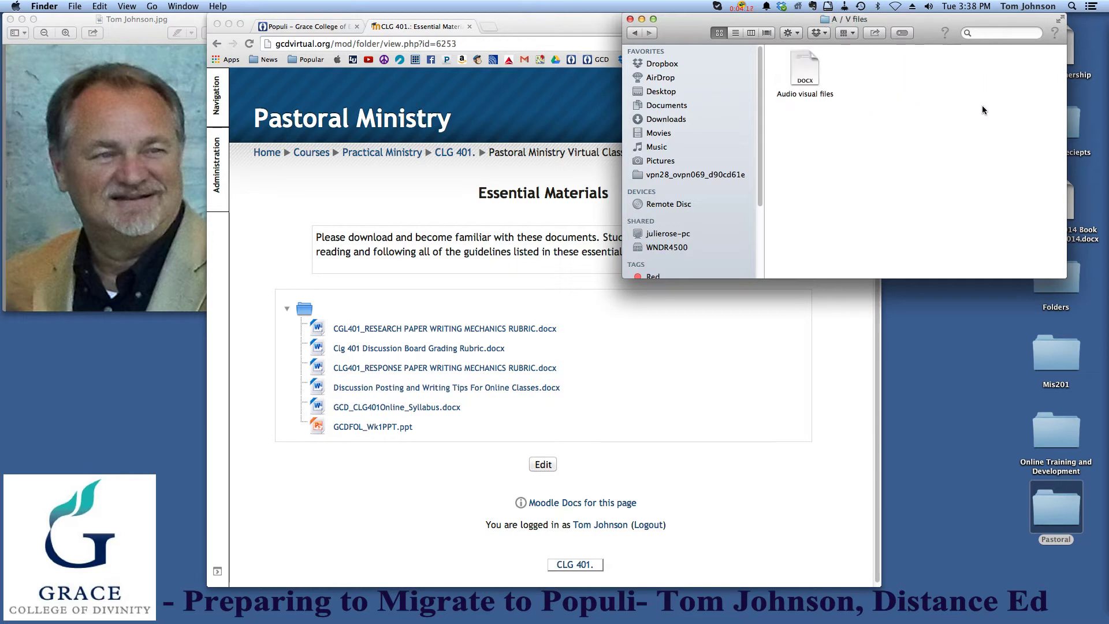
pyautogui.doubleClick(796, 72)
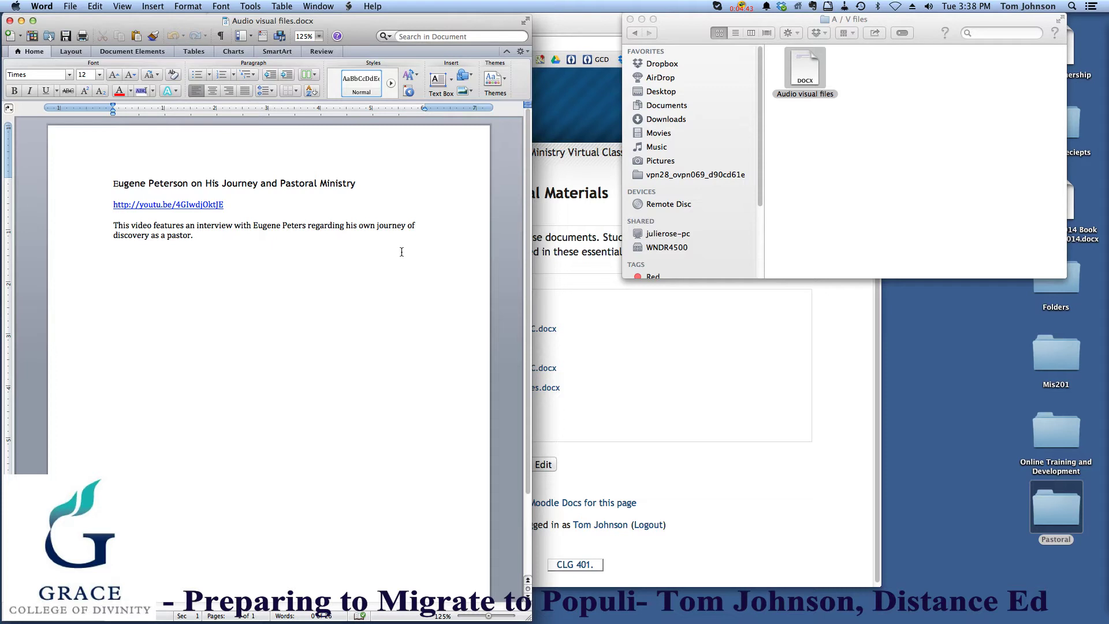
# - Close the Audio visual document and Pastoral window, and return to the Pastoral Ministry course page
pyautogui.click(9, 21)
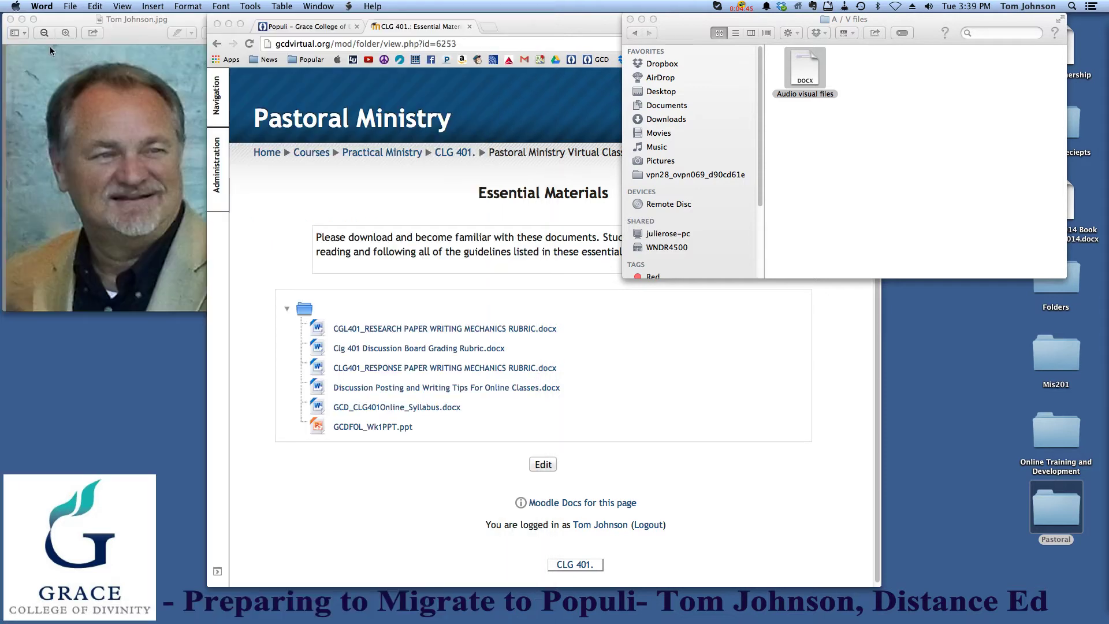
pyautogui.scroll(-1, 539, 326)
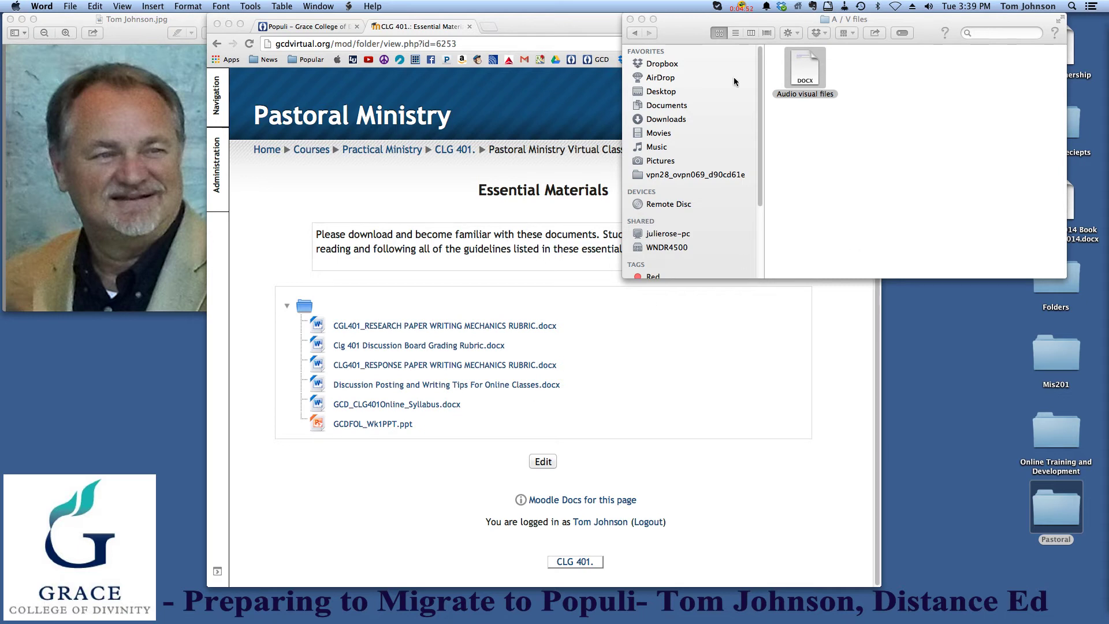
pyautogui.click(636, 33)
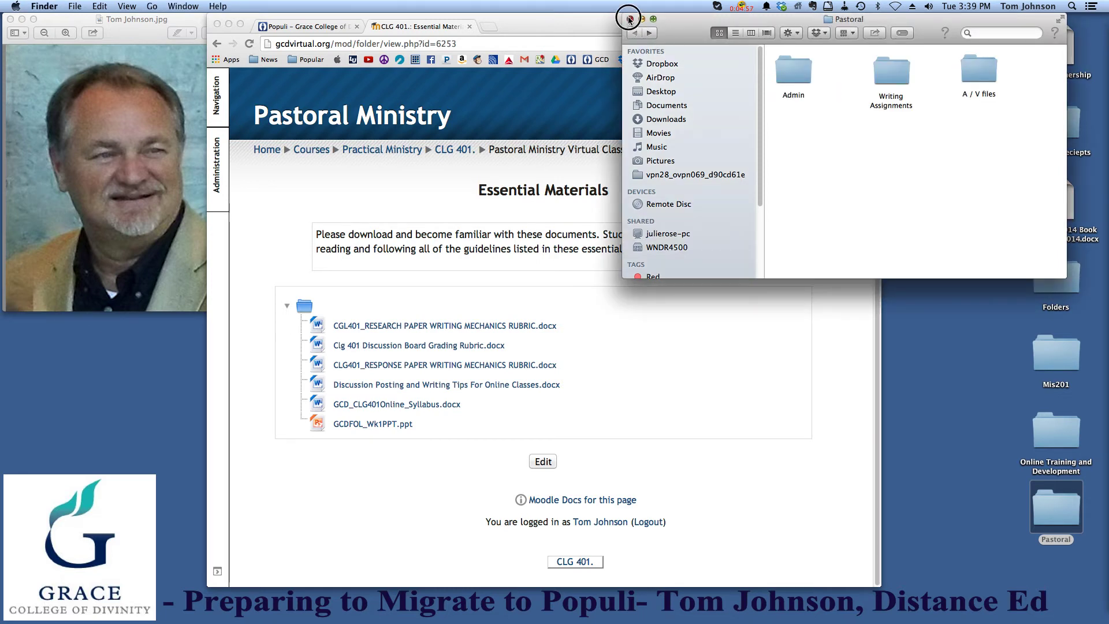
pyautogui.click(630, 19)
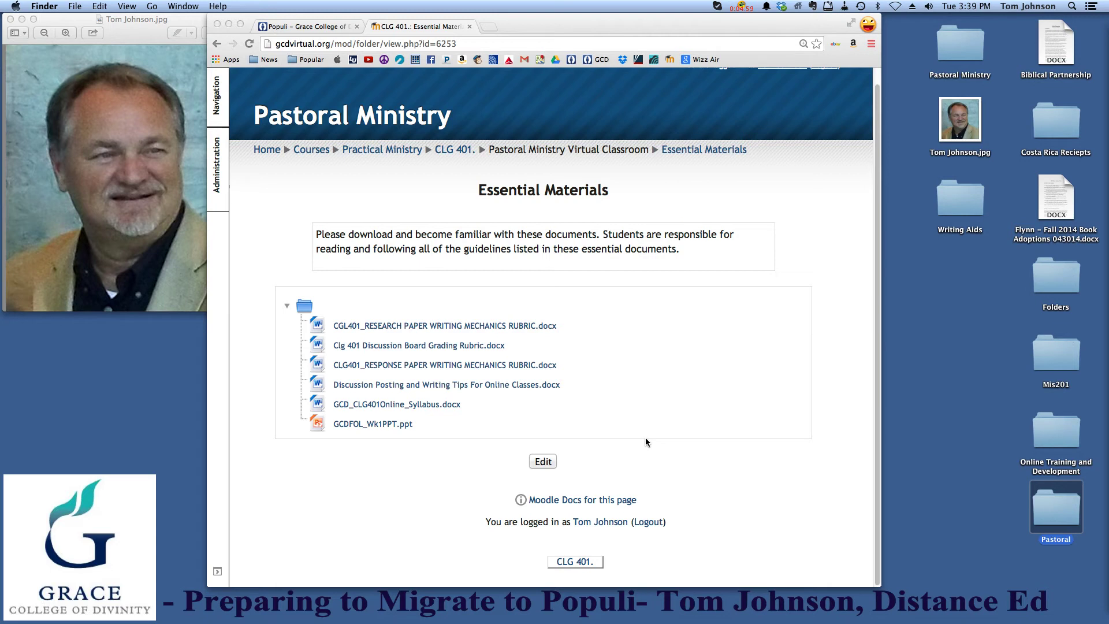
pyautogui.click(218, 45)
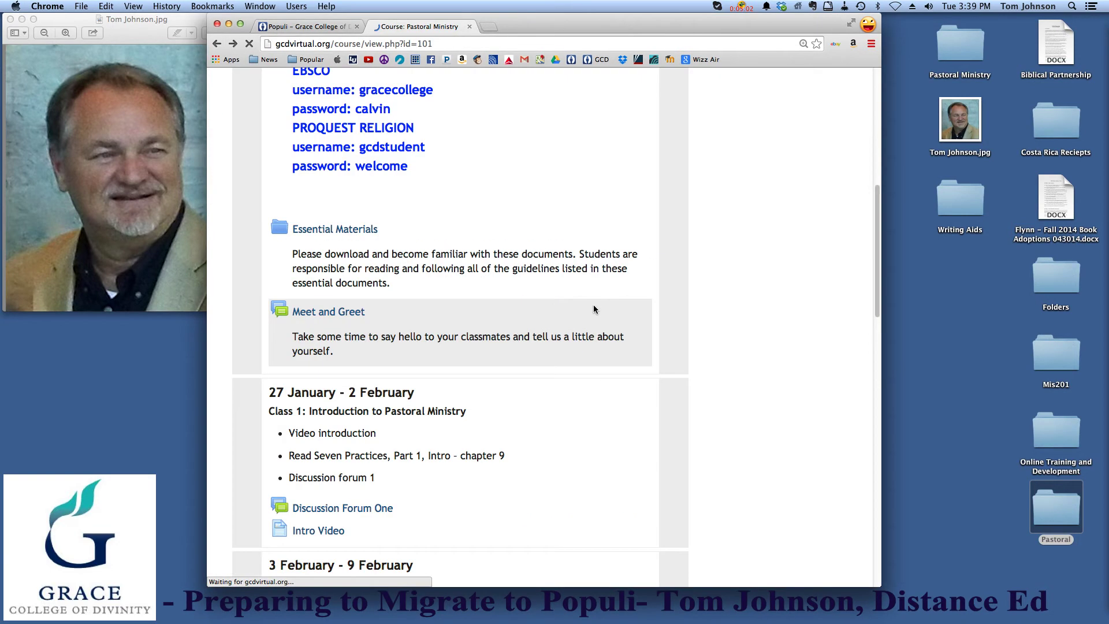
pyautogui.scroll(-1, 525, 382)
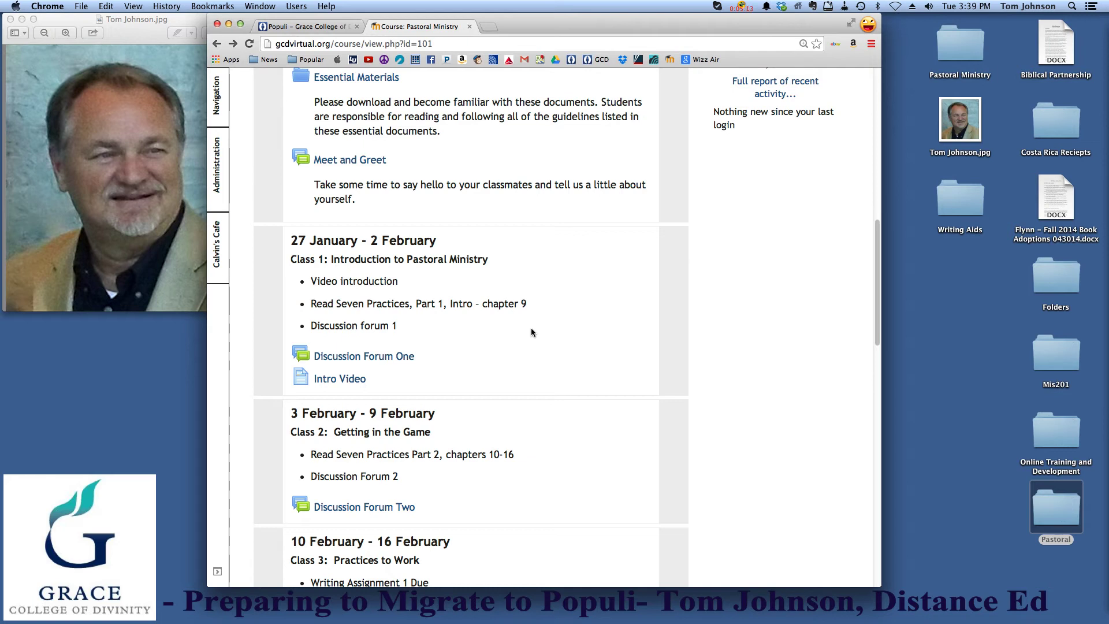
# - Open GCD_CLG401Online_Syllabus (1).pdf from the desktop Pastoral > Admin folder
pyautogui.click(1066, 518)
pyautogui.doubleClick(1066, 518)
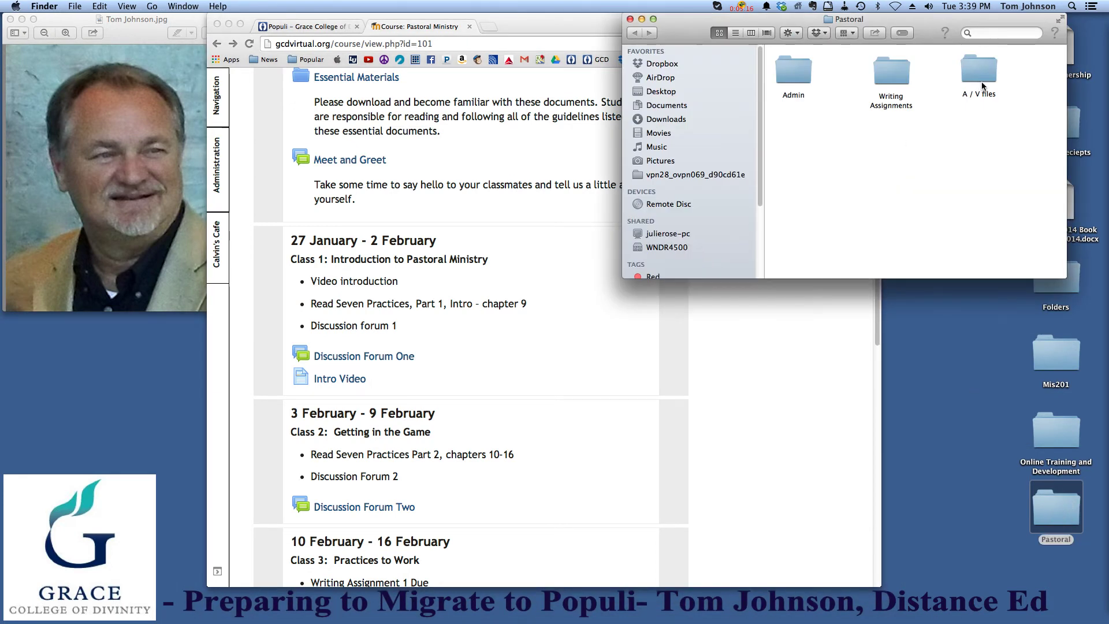
pyautogui.click(787, 85)
pyautogui.doubleClick(790, 83)
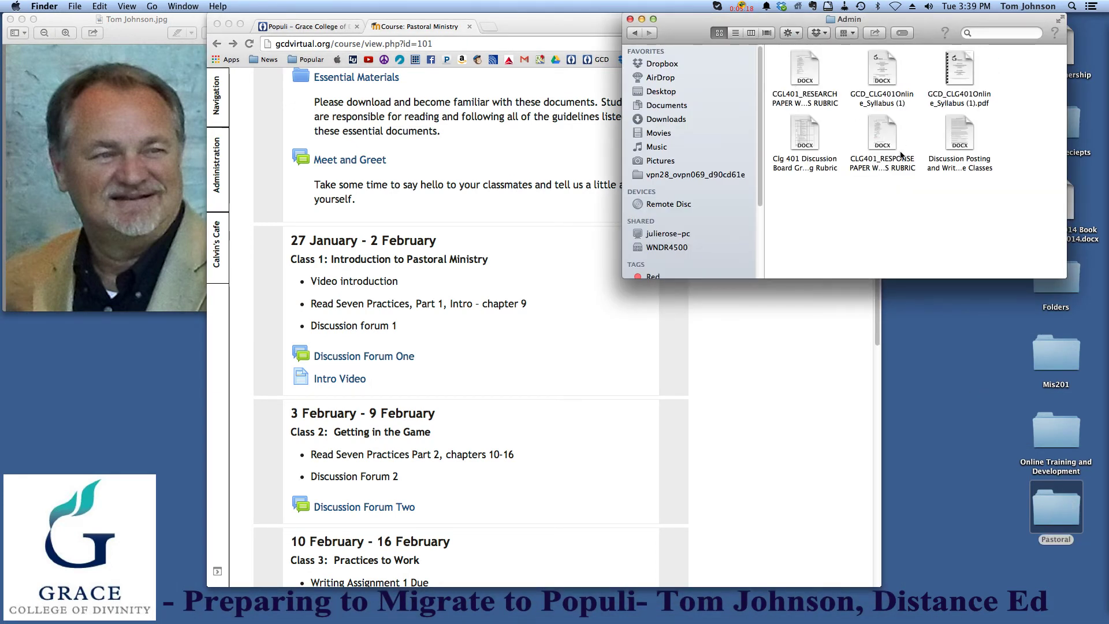
pyautogui.doubleClick(955, 79)
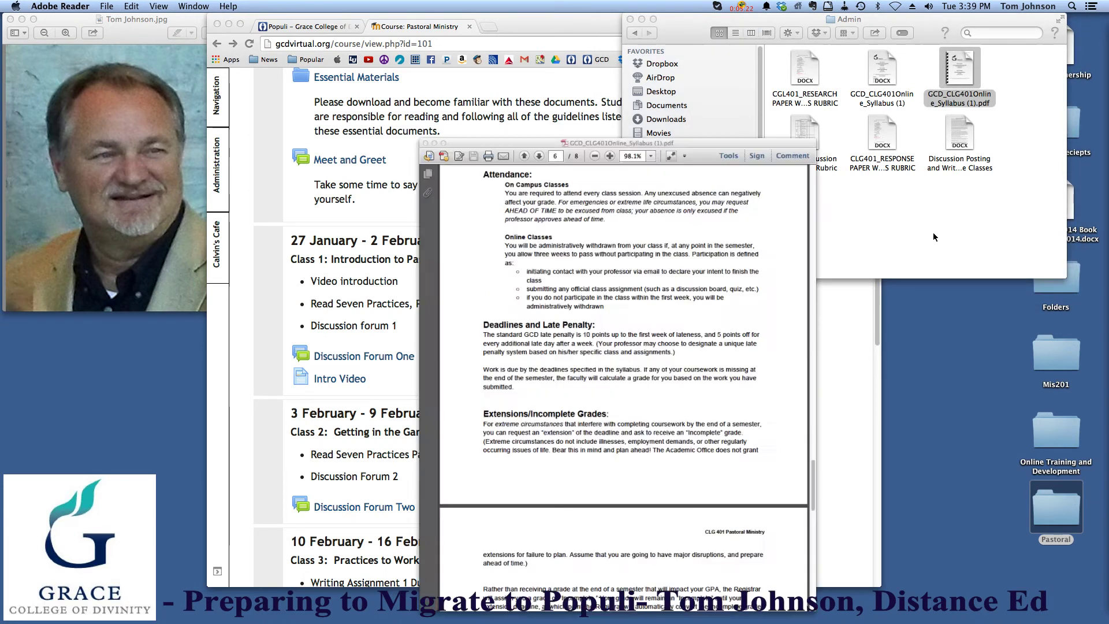
# - Scroll through the syllabus's grading scale, assignments and grade breakdown pages
pyautogui.scroll(-10, 626, 316)
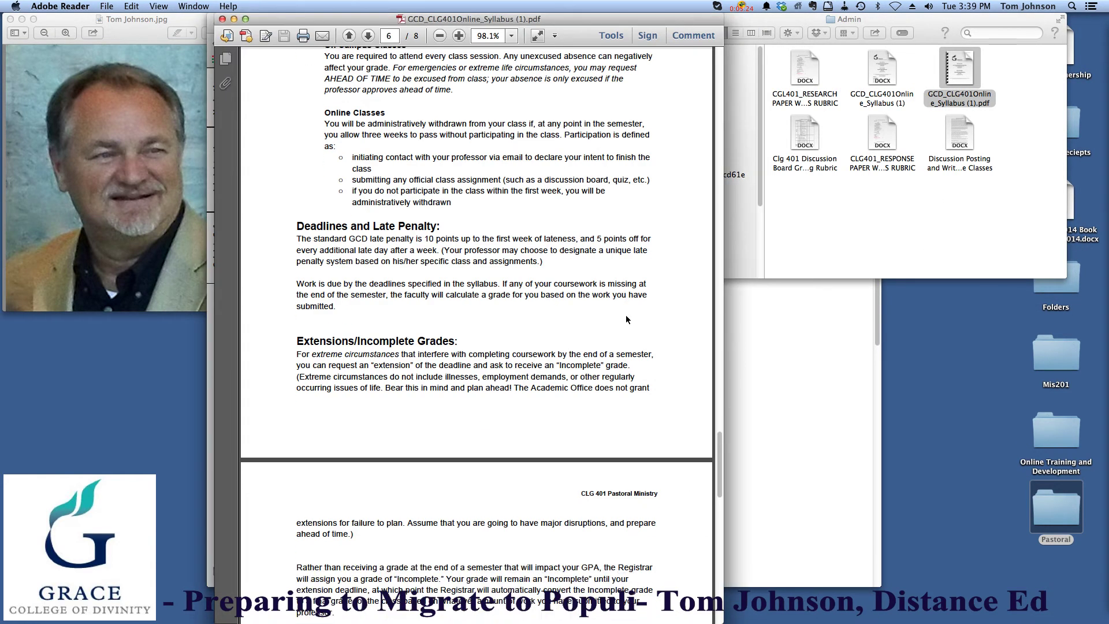
pyautogui.scroll(-8, 627, 316)
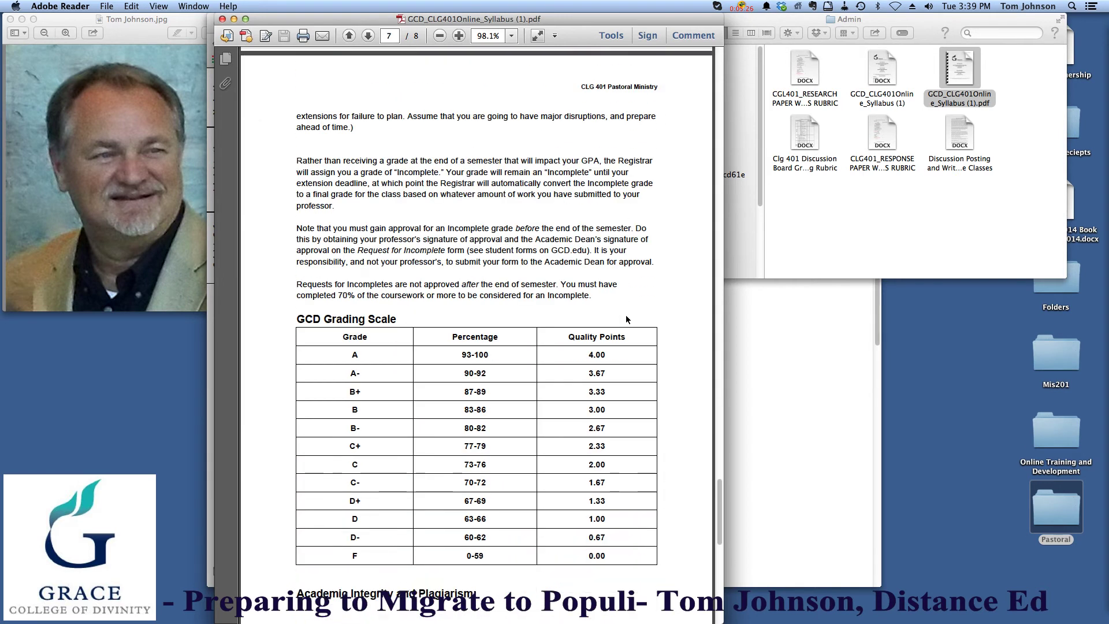
pyautogui.scroll(-12, 626, 314)
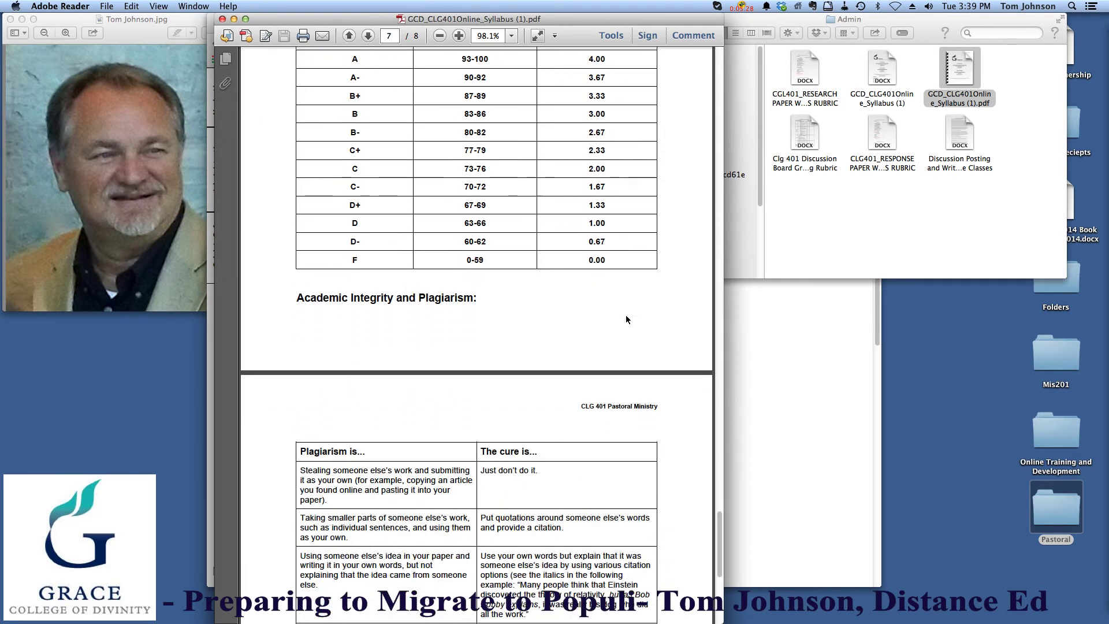
pyautogui.scroll(14, 627, 315)
pyautogui.scroll(12, 636, 322)
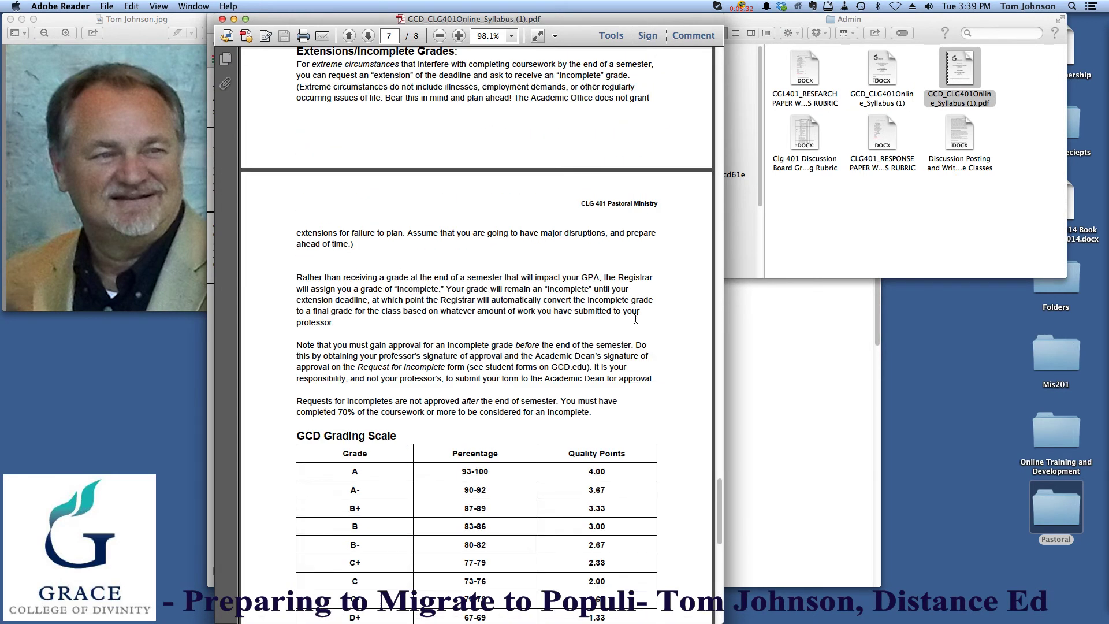
pyautogui.scroll(20, 639, 322)
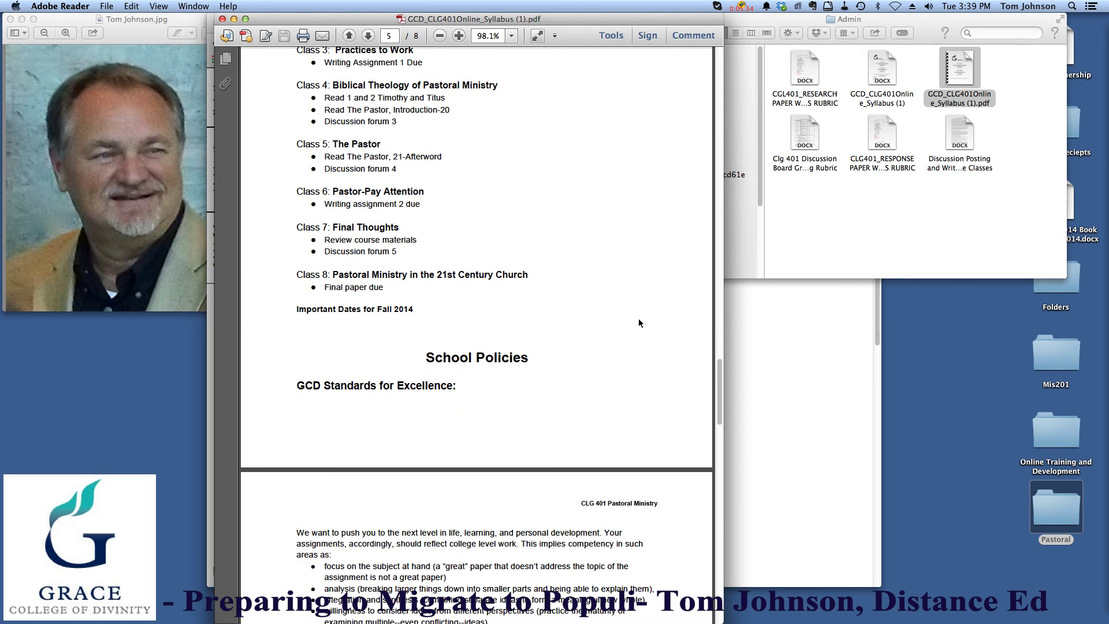
pyautogui.scroll(8, 639, 322)
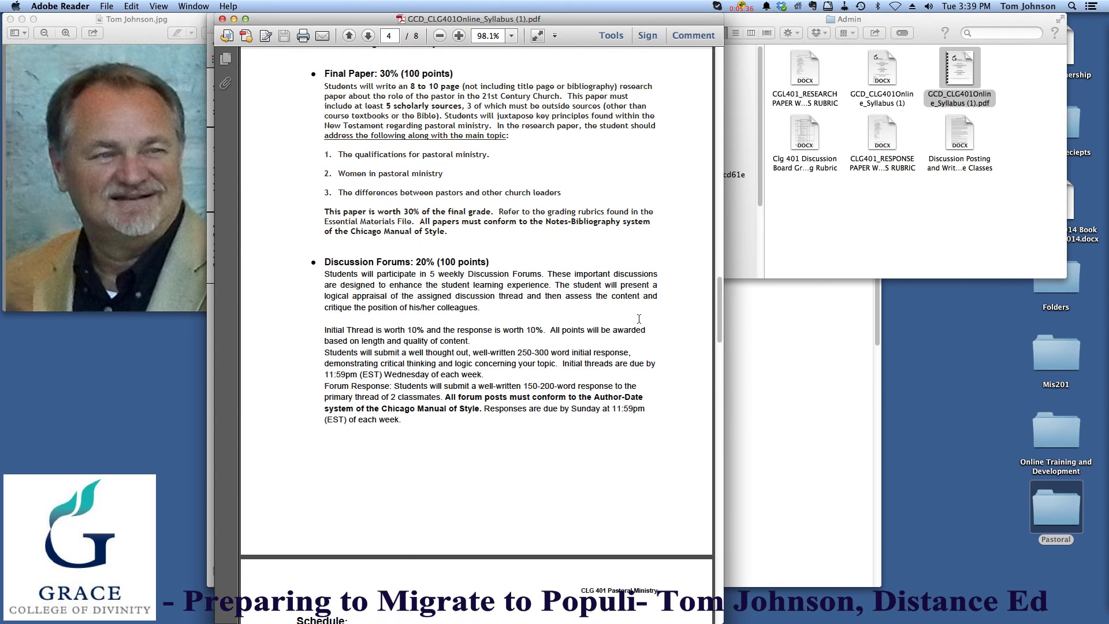
pyautogui.scroll(11, 639, 322)
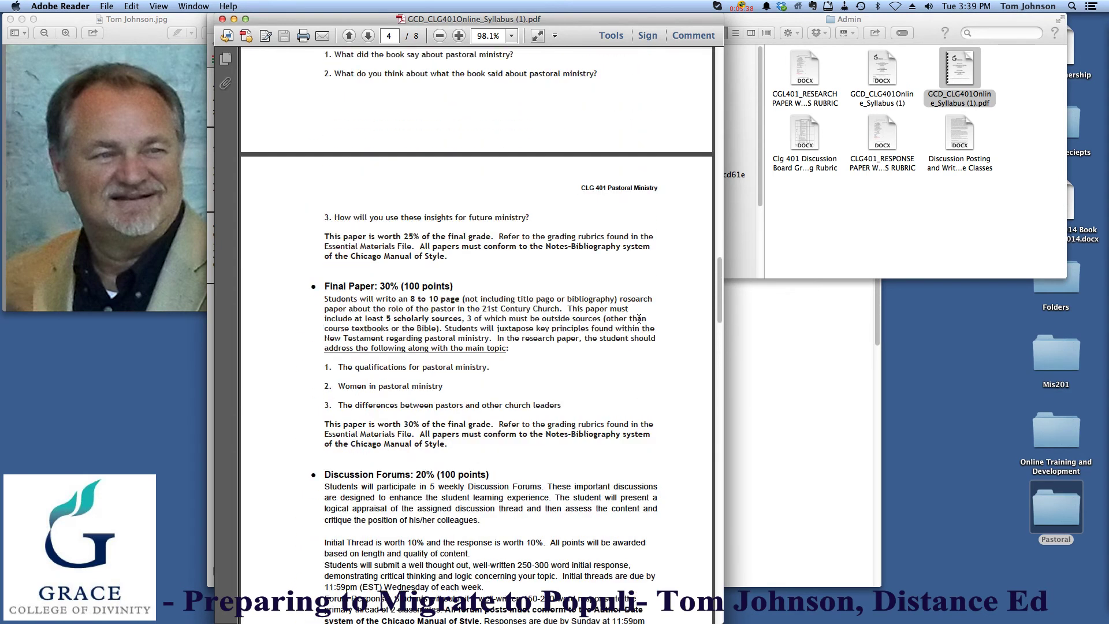
pyautogui.scroll(5, 639, 320)
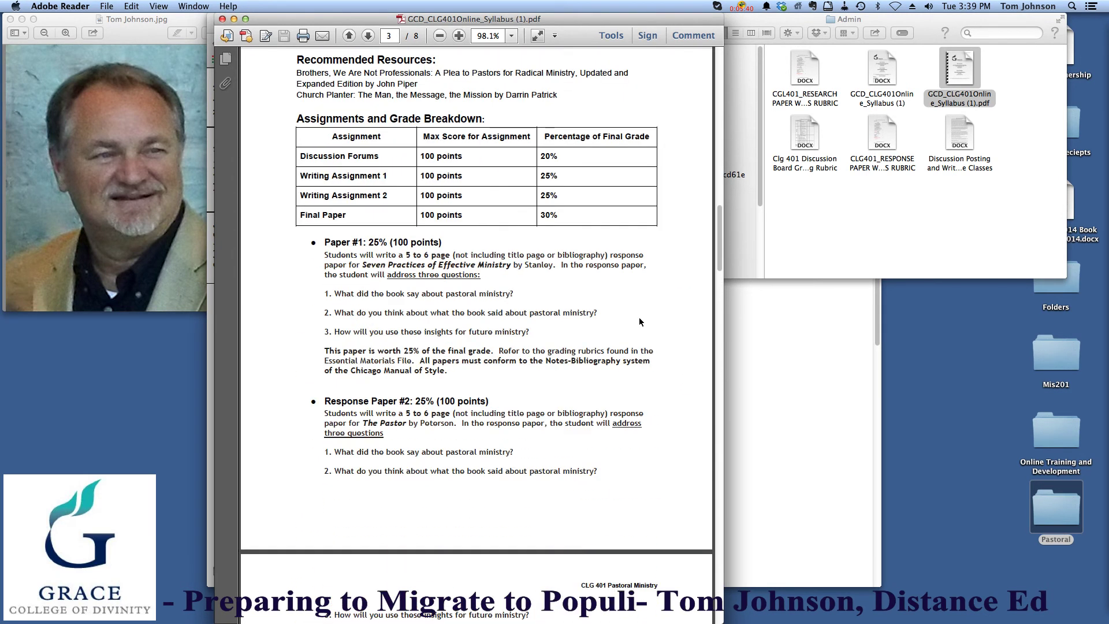
pyautogui.scroll(2, 640, 321)
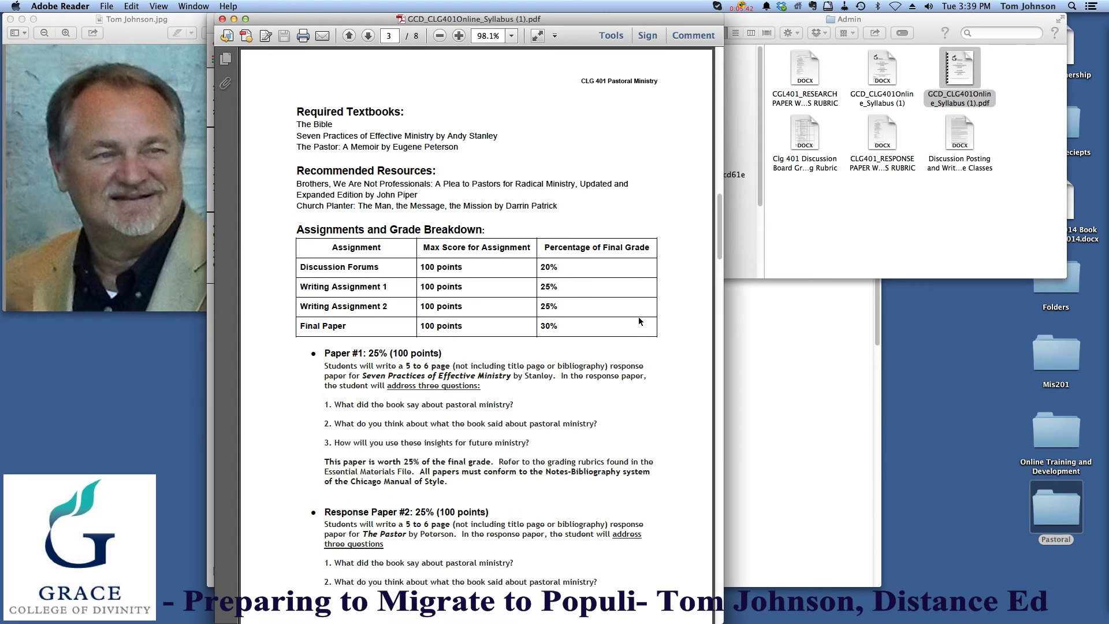
pyautogui.scroll(1, 633, 311)
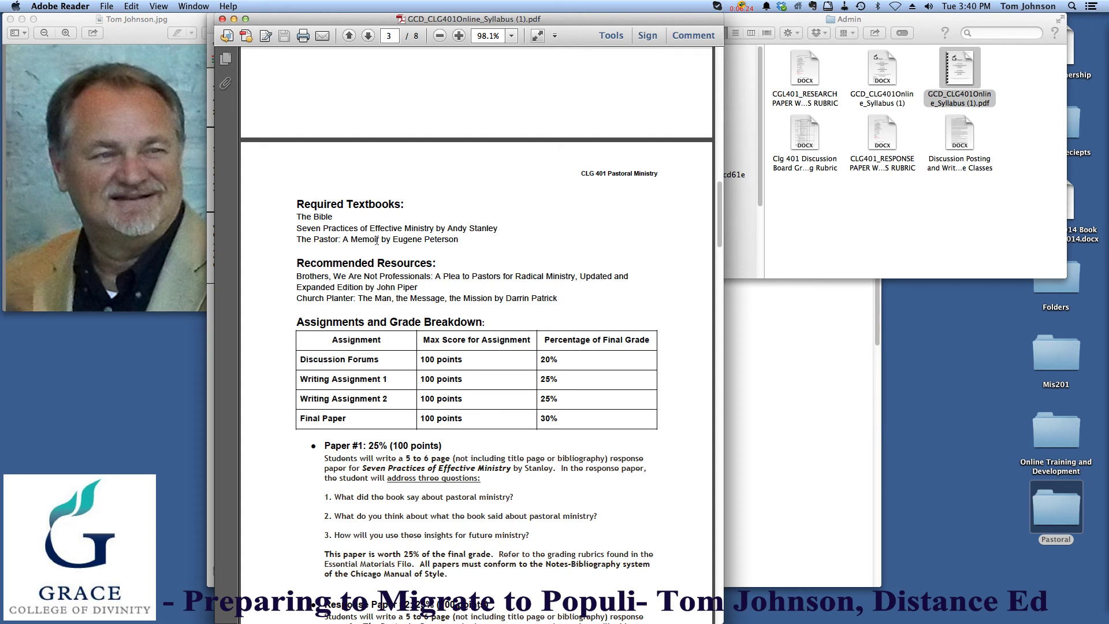
# - Scroll back to the syllabus title page, then close the PDF and the Admin folder
pyautogui.scroll(10, 365, 127)
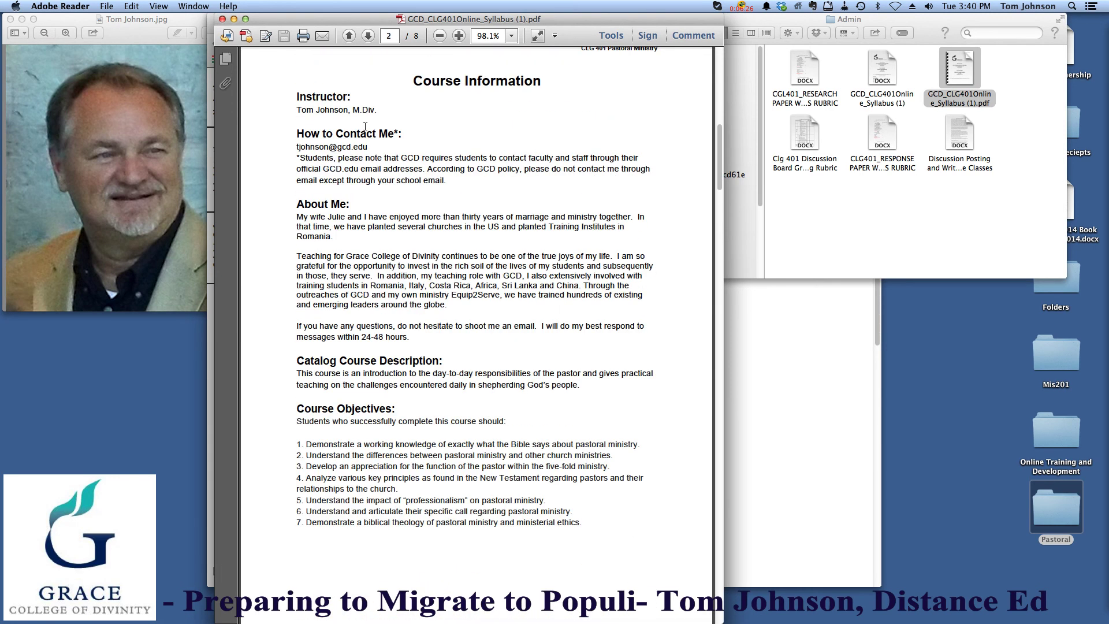
pyautogui.scroll(10, 365, 127)
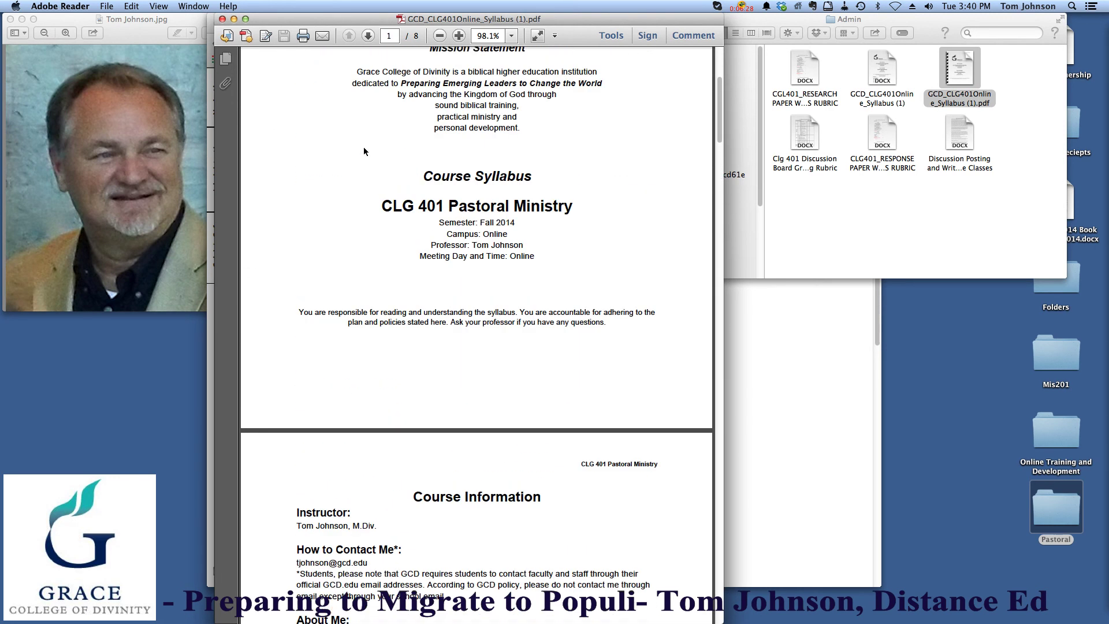
pyautogui.scroll(3, 365, 149)
pyautogui.scroll(5, 367, 148)
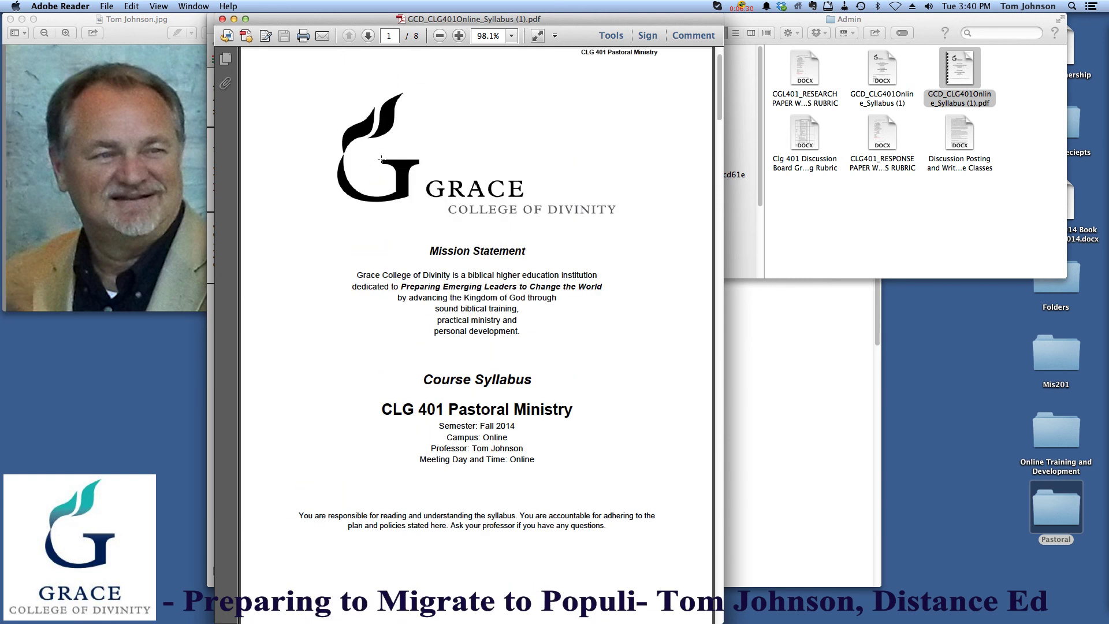
pyautogui.click(221, 19)
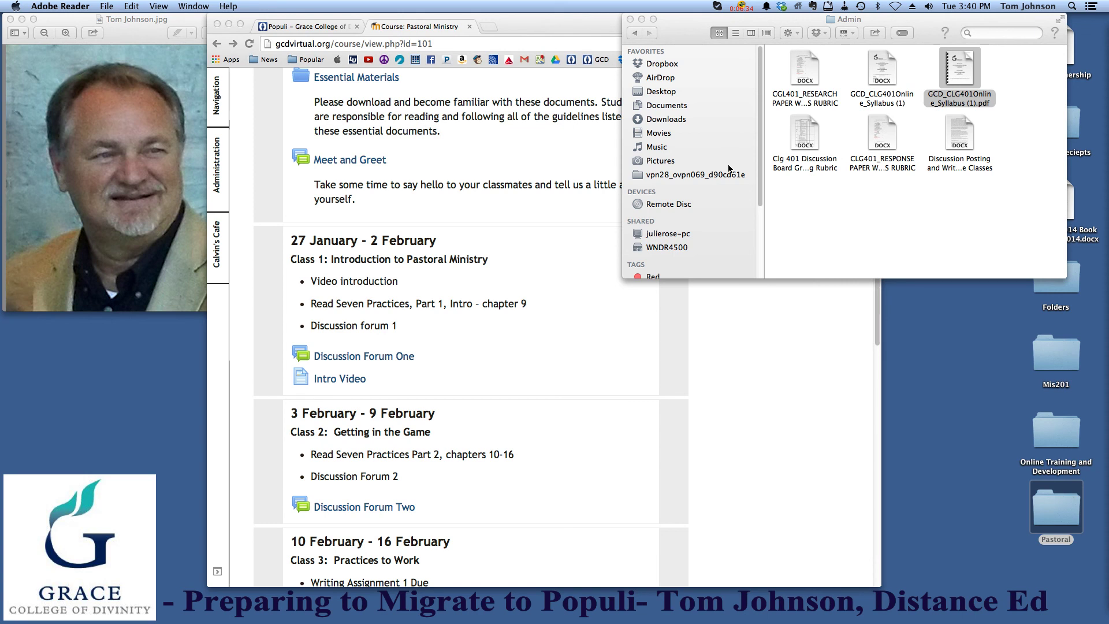
pyautogui.click(631, 19)
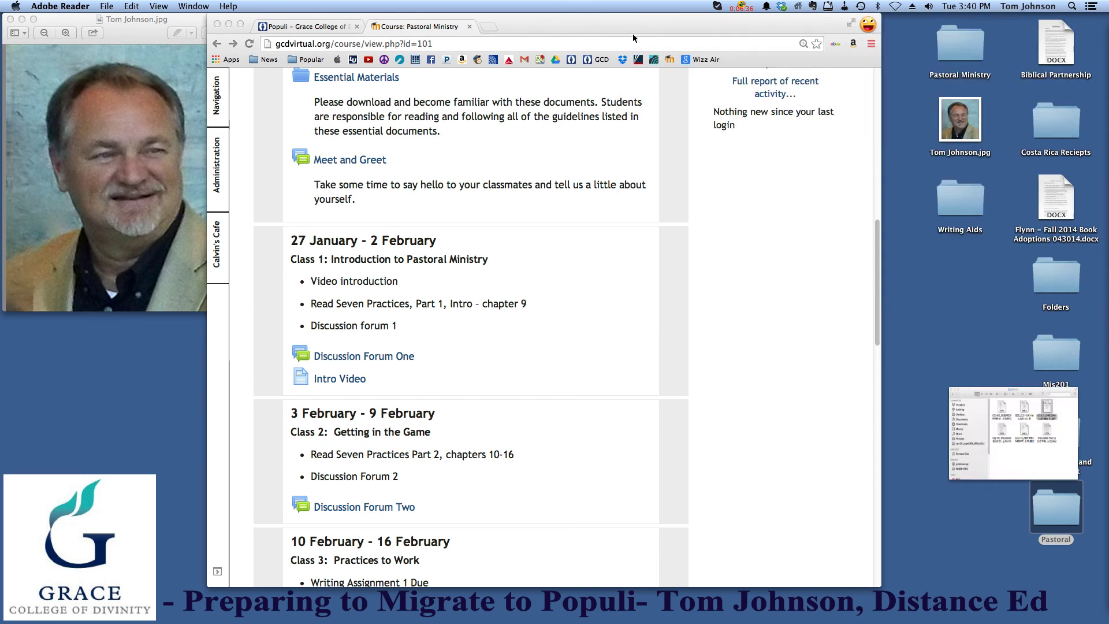